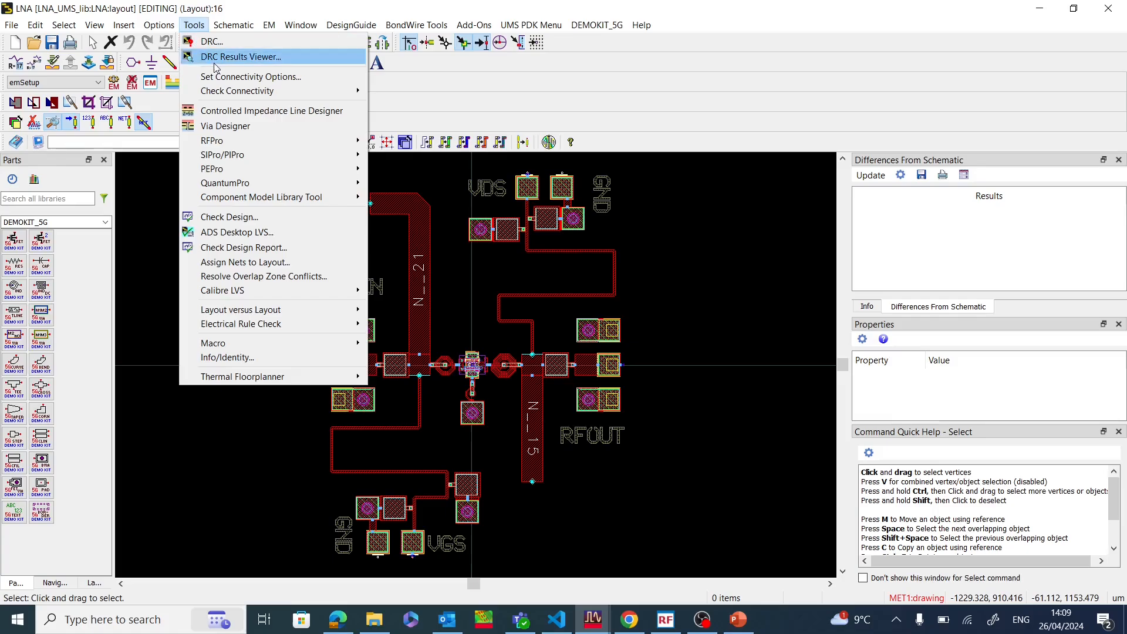
Step: Switch to the LNA layout in RFPro and review its nets, components, substrate, pins and reference pins
mouse_move(226, 147)
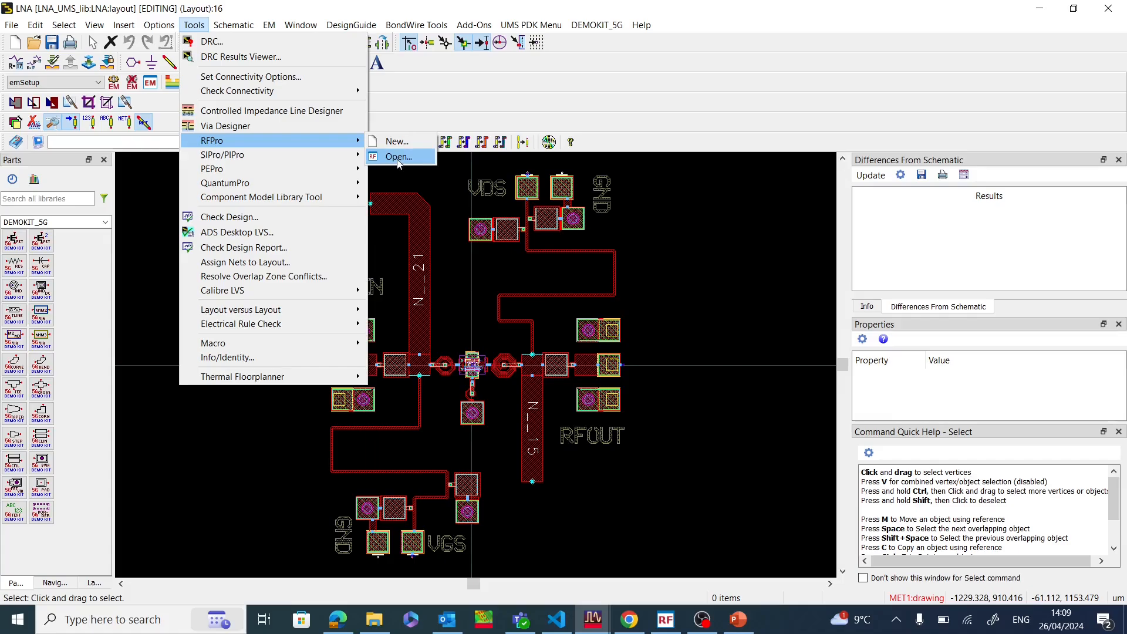
left_click(674, 625)
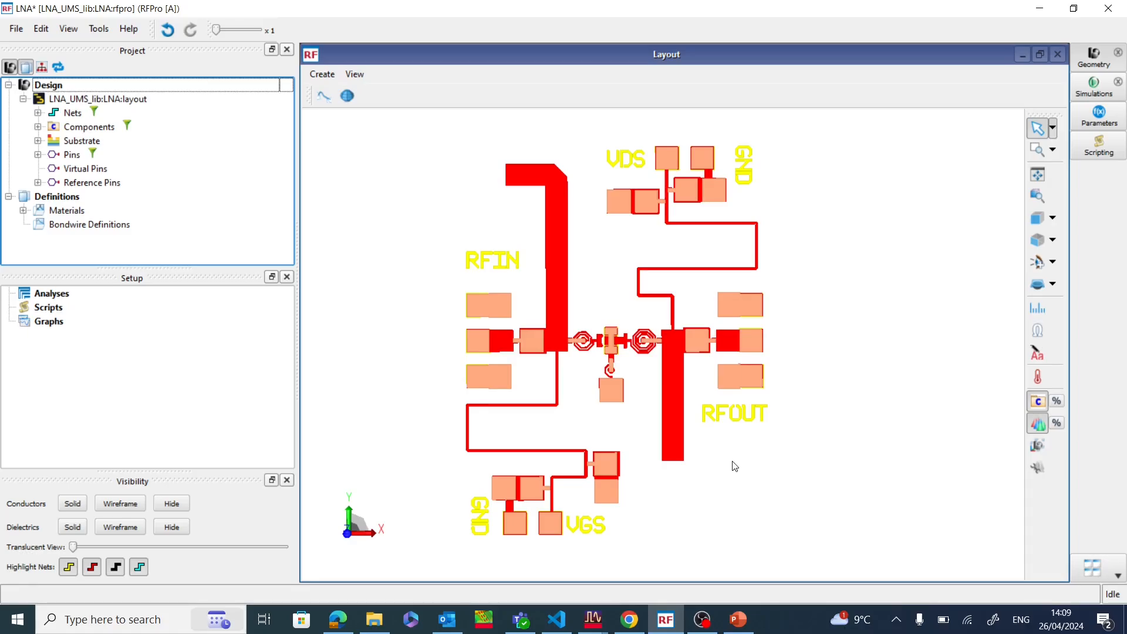
left_click(71, 114)
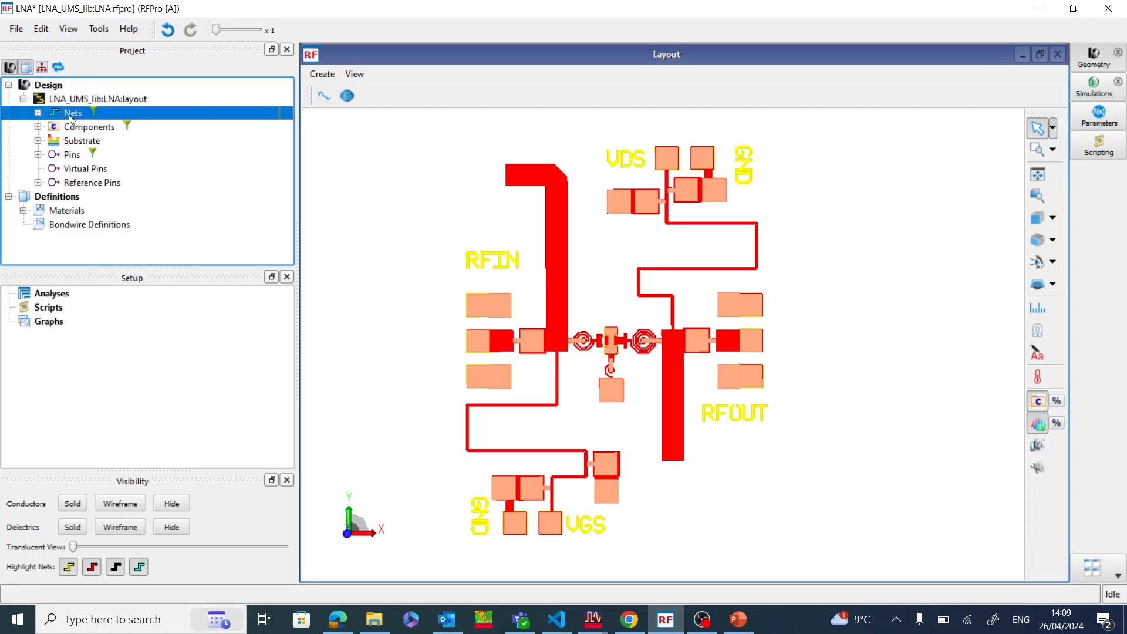
left_click(96, 131)
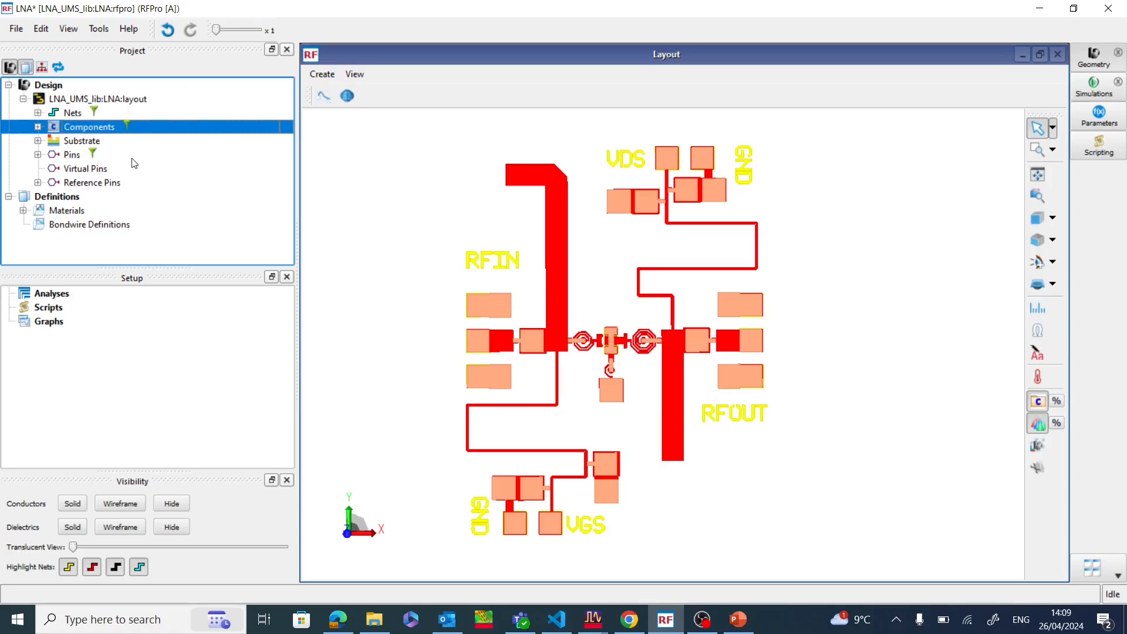
left_click(82, 145)
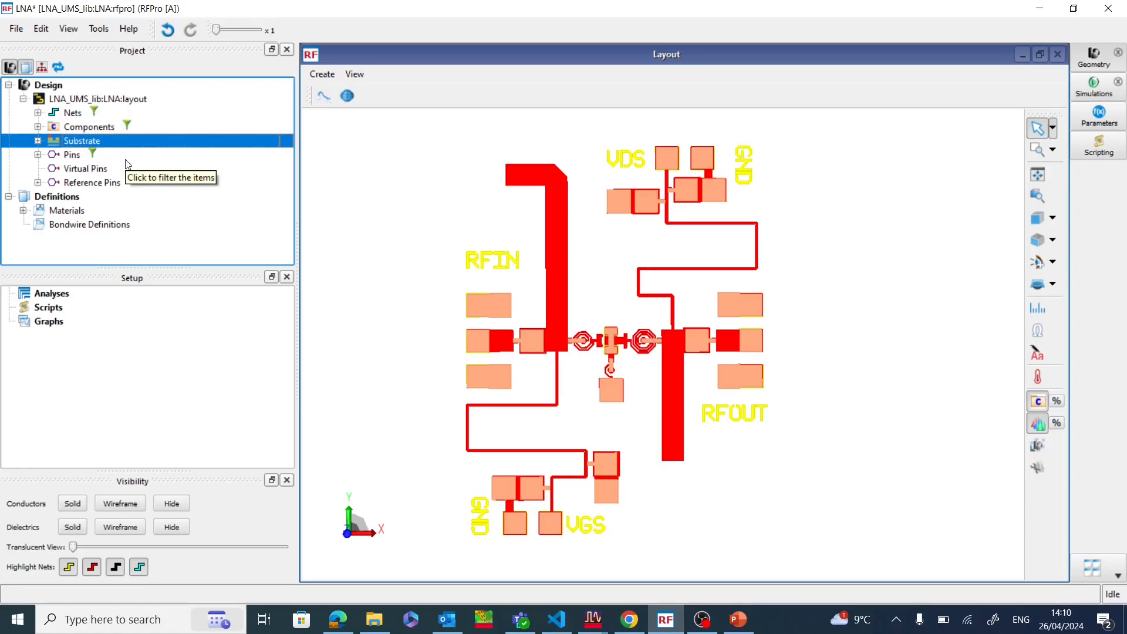
left_click(60, 157)
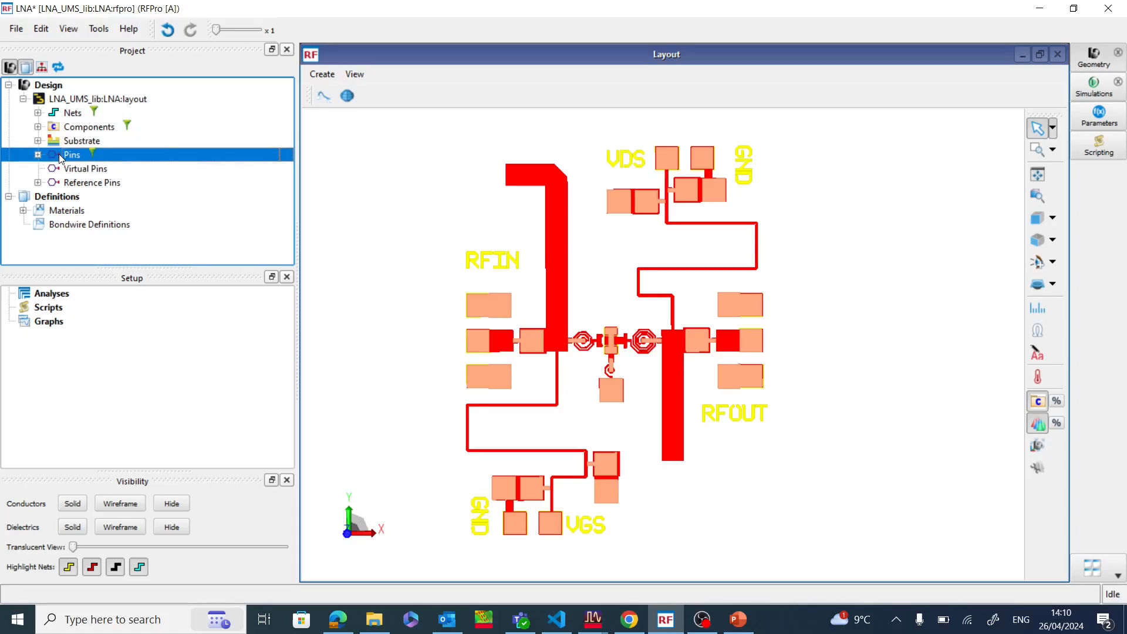
left_click(61, 181)
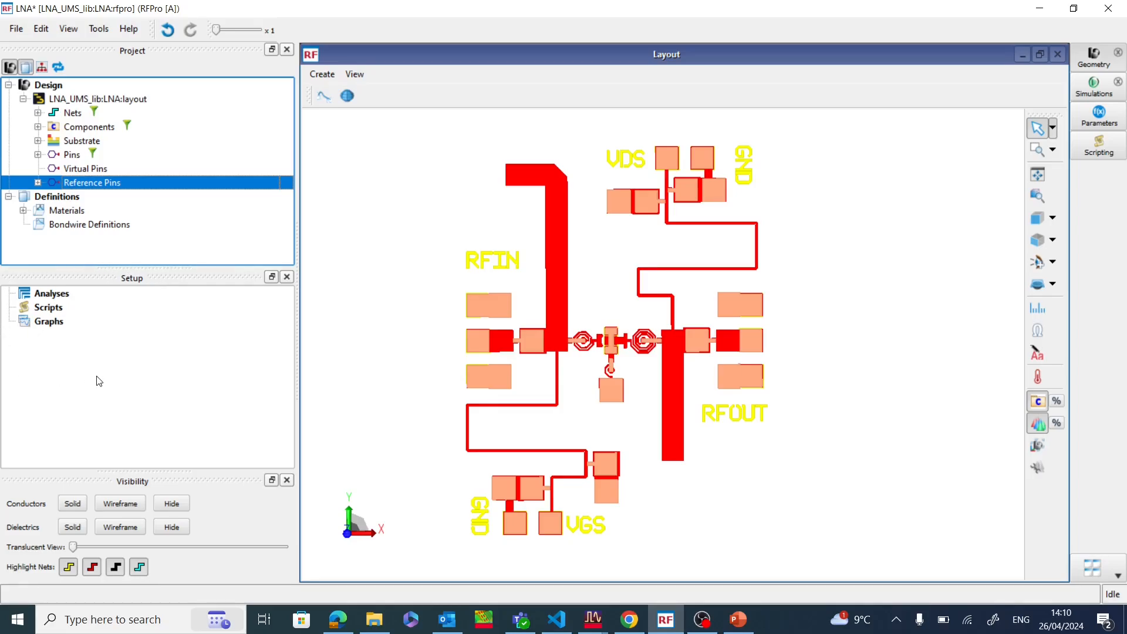
Step: Create a new full EM extraction under the analyses of the LNA layout
left_click(64, 298)
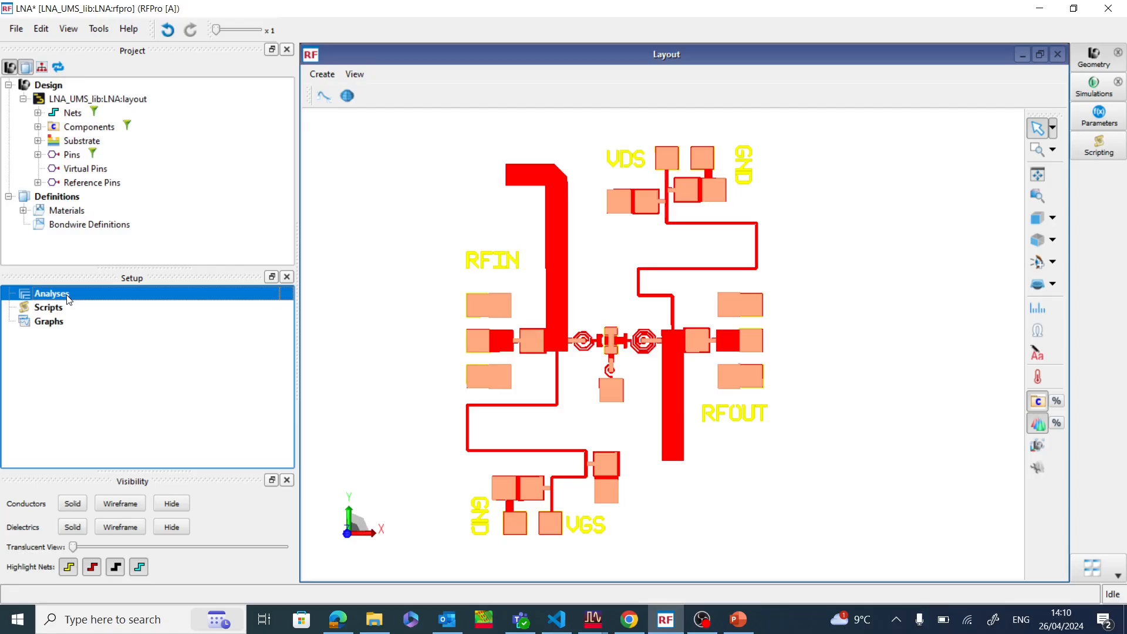
right_click(81, 298)
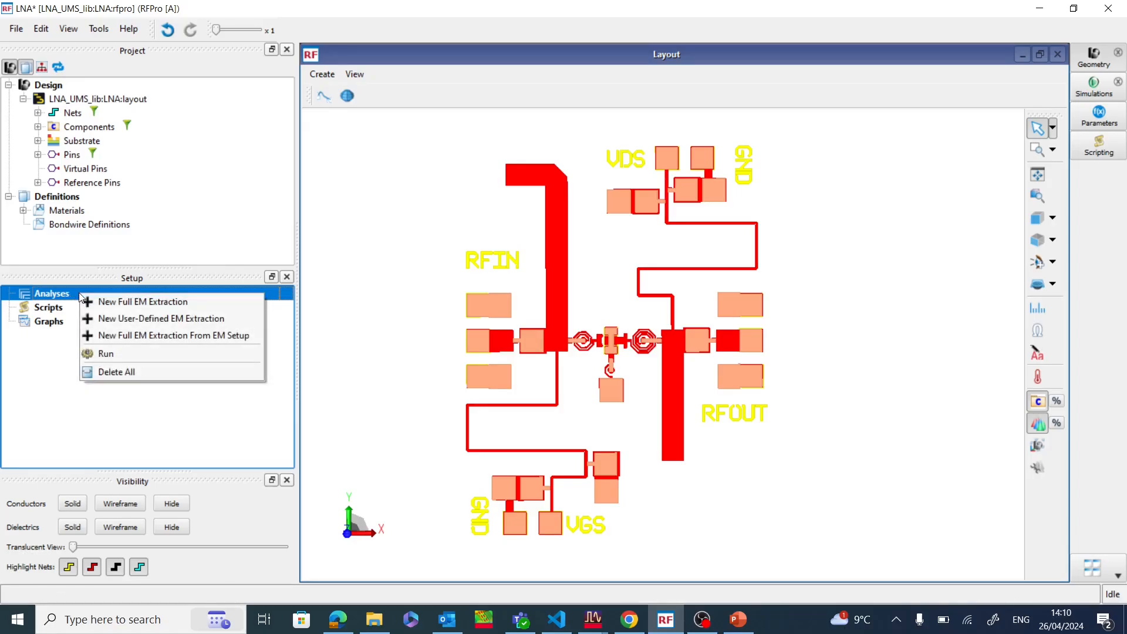
left_click(115, 303)
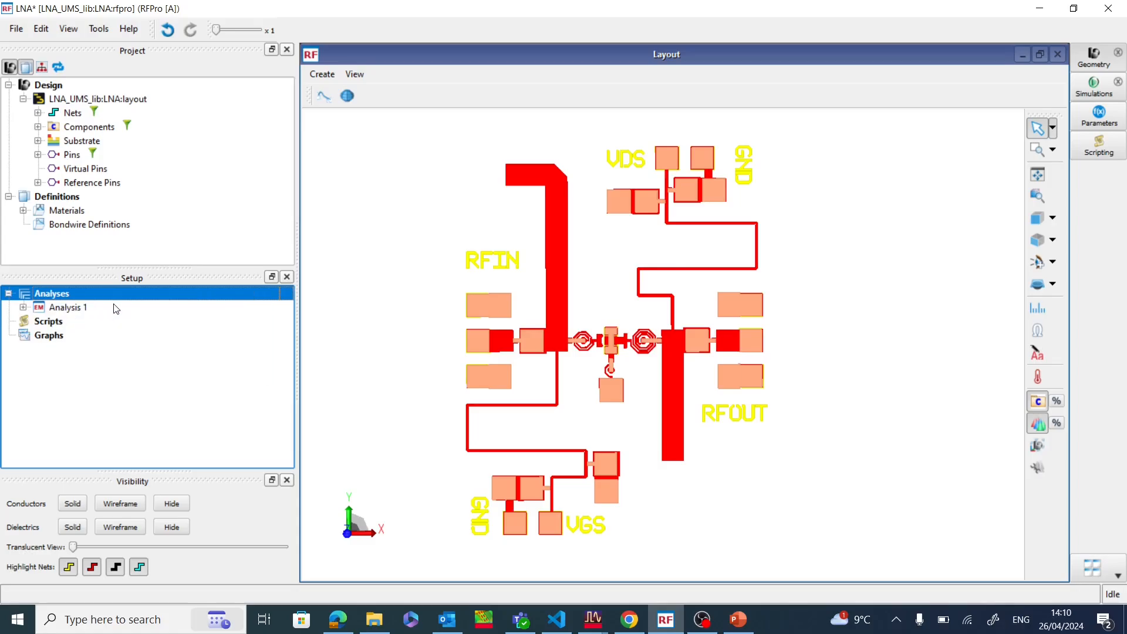
left_click(72, 310)
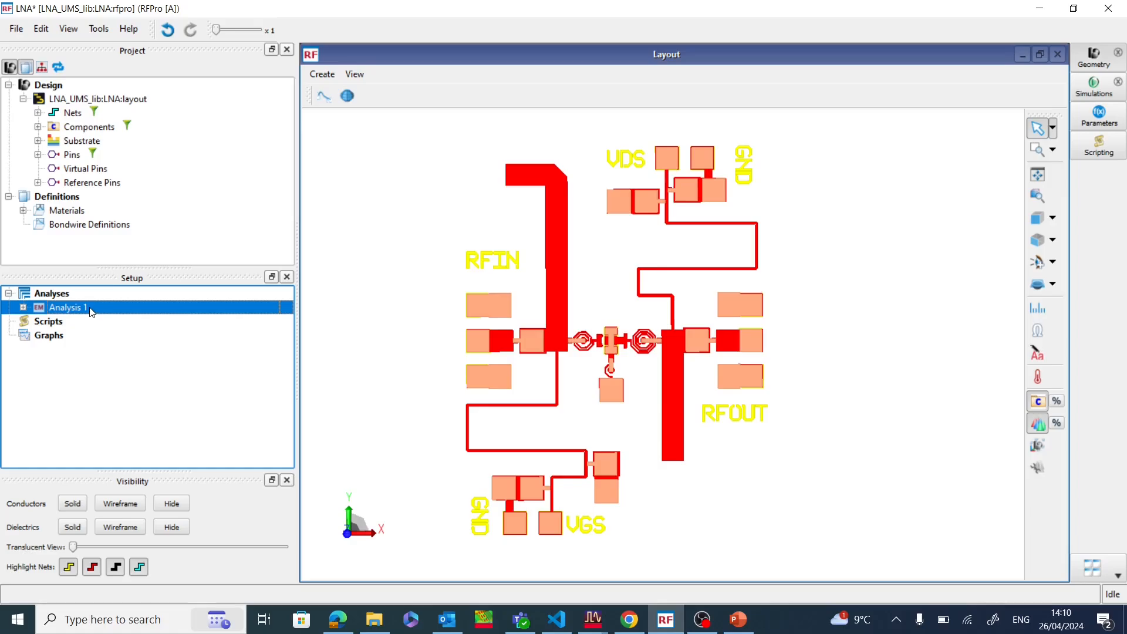
right_click(91, 311)
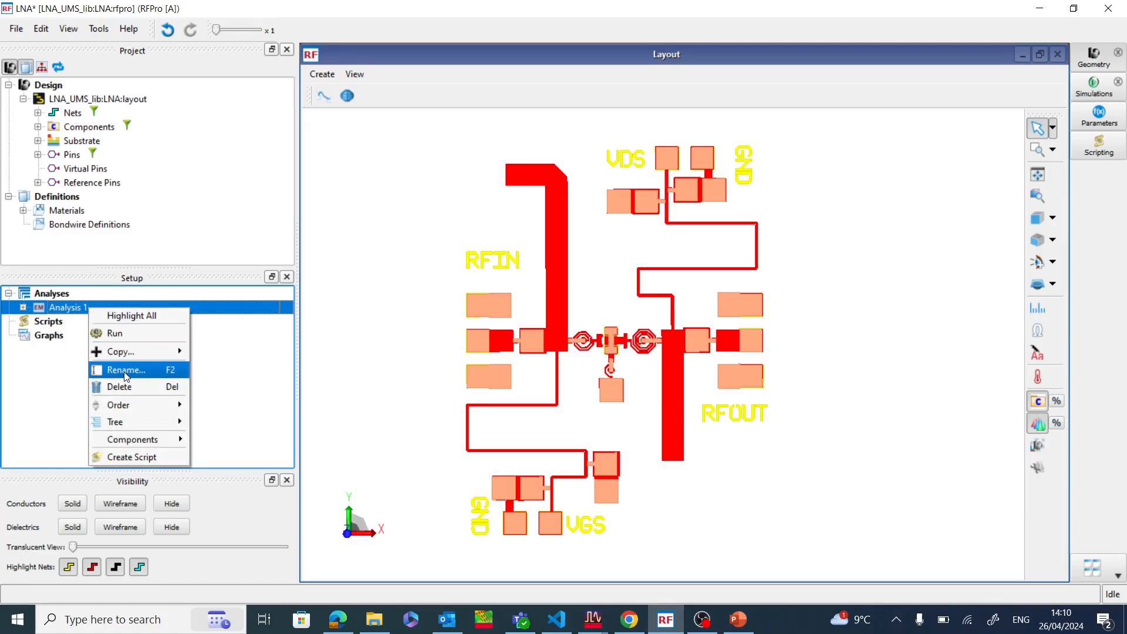
left_click(38, 368)
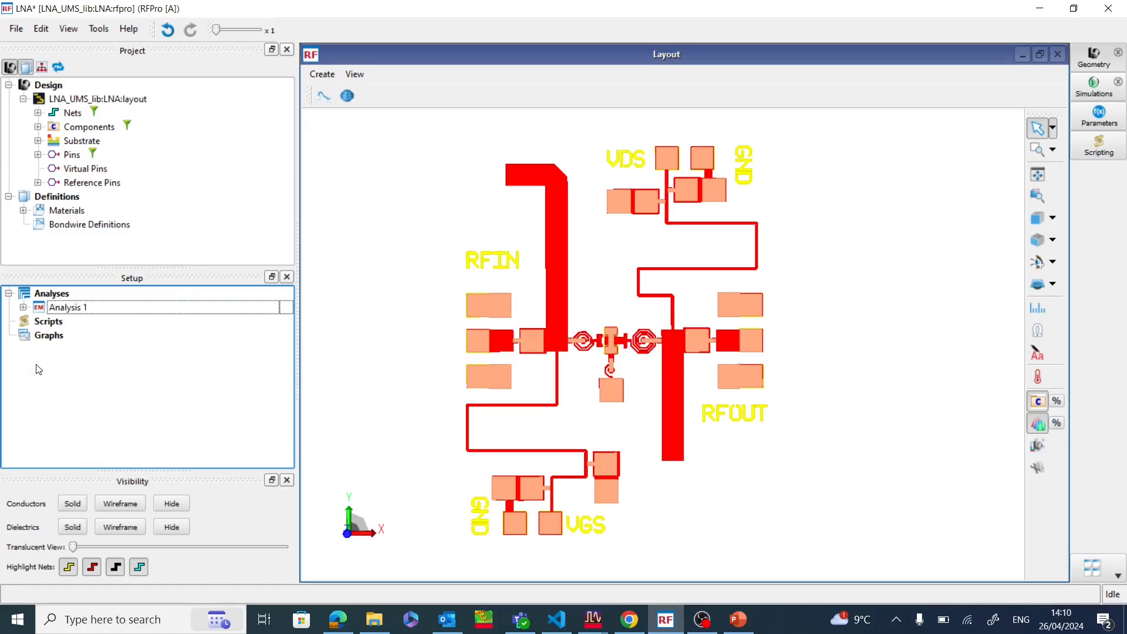
Step: Examine the contents of Analysis 1: ports, component models, options, run and the available result types
left_click(23, 308)
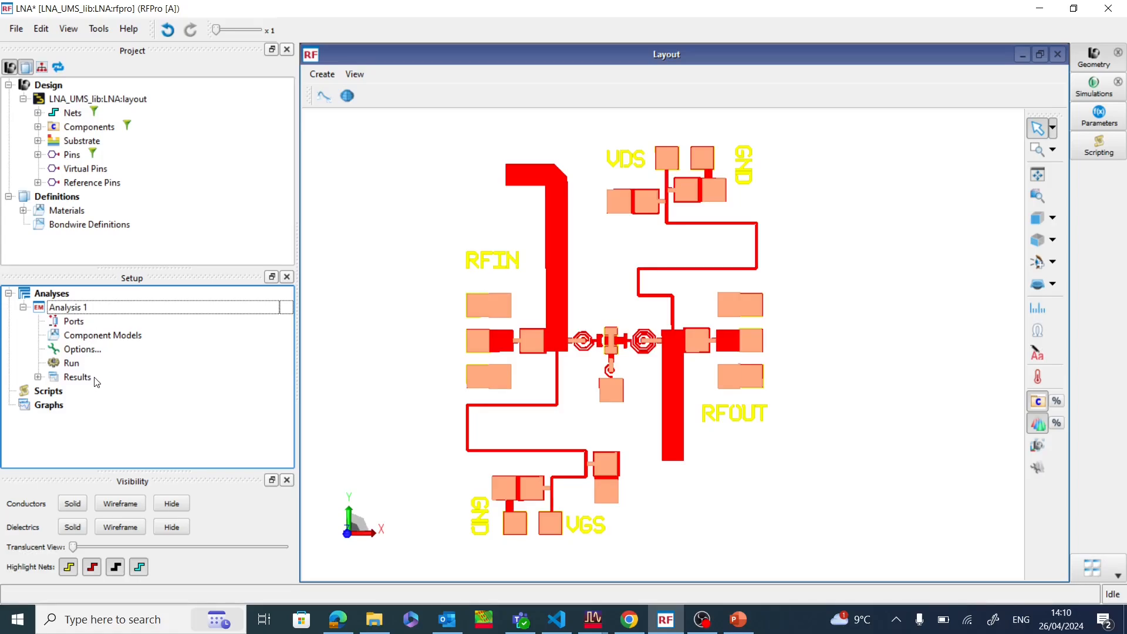
left_click(80, 322)
left_click(123, 339)
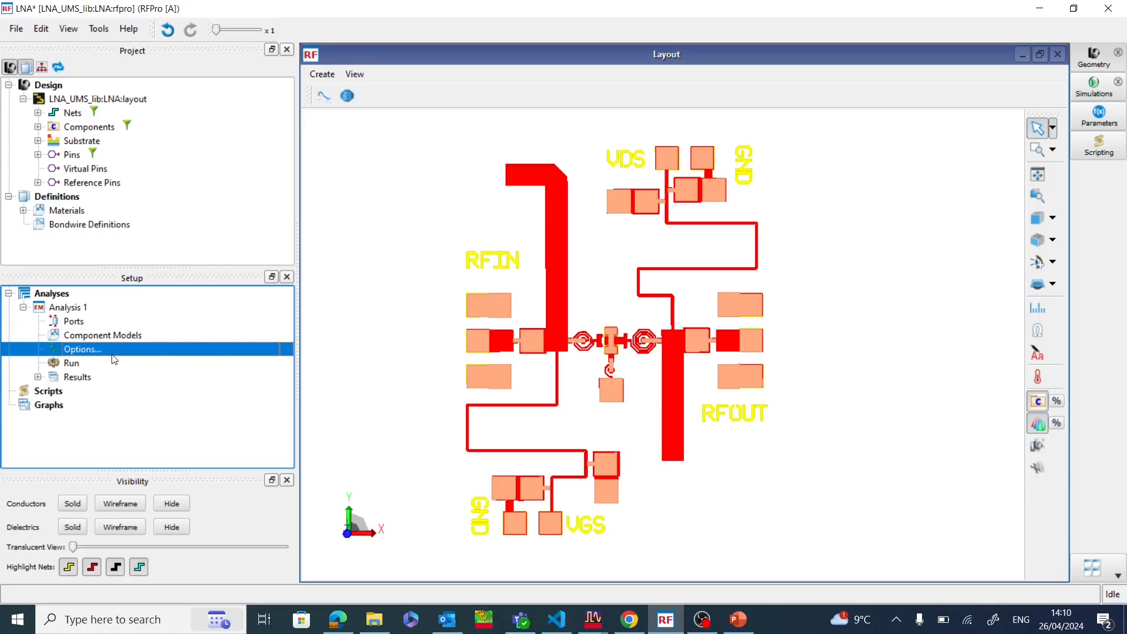
left_click(87, 349)
left_click(56, 365)
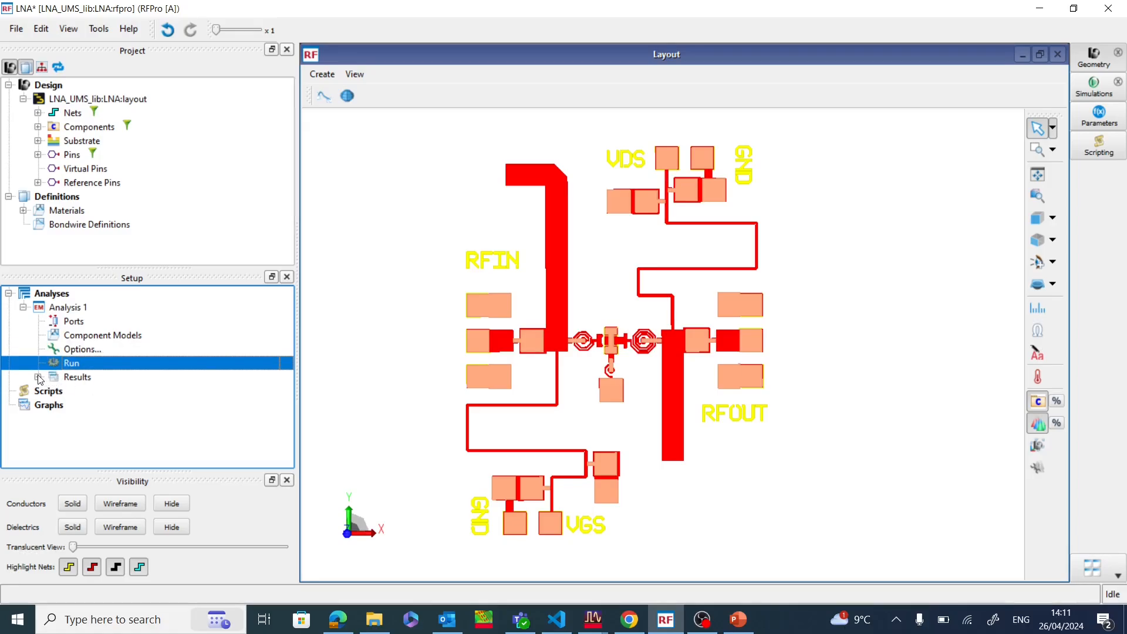
left_click(40, 379)
scroll(168, 400, "down", 1)
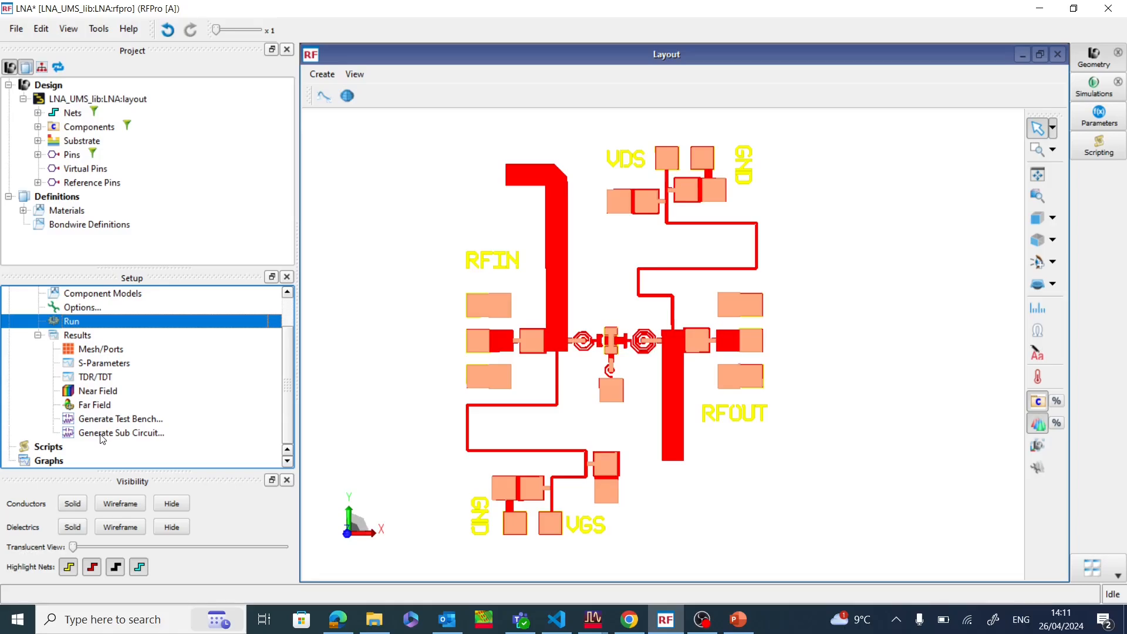
left_click(38, 336)
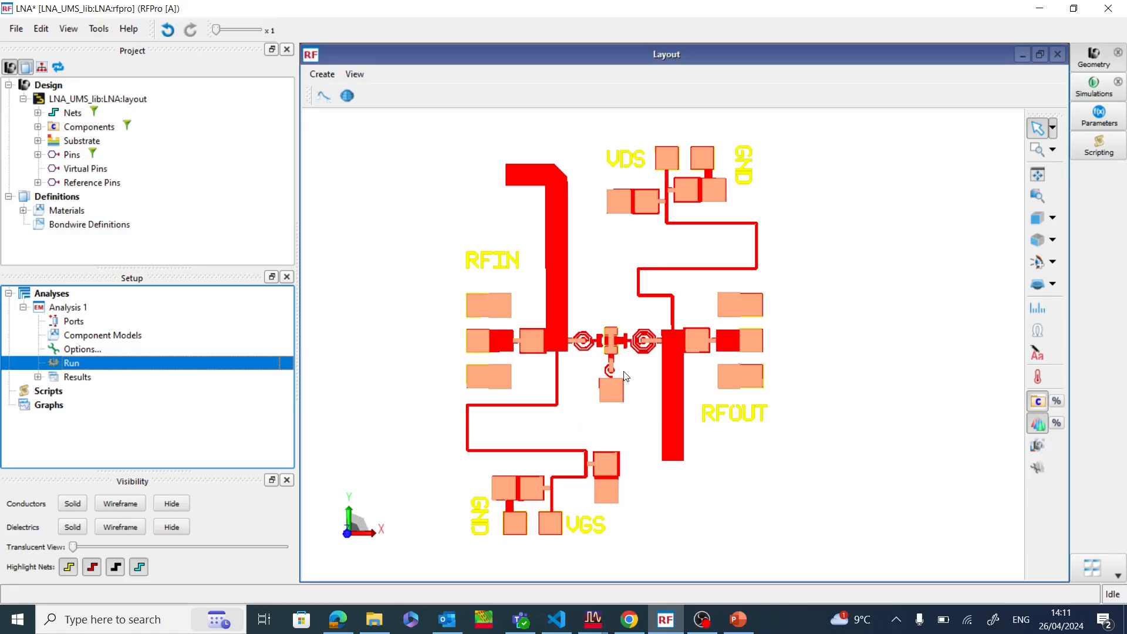
Step: Change the component role of GH25LNF_10 to circuit and accept the new net and component extraction
scroll(610, 346, "up", 5)
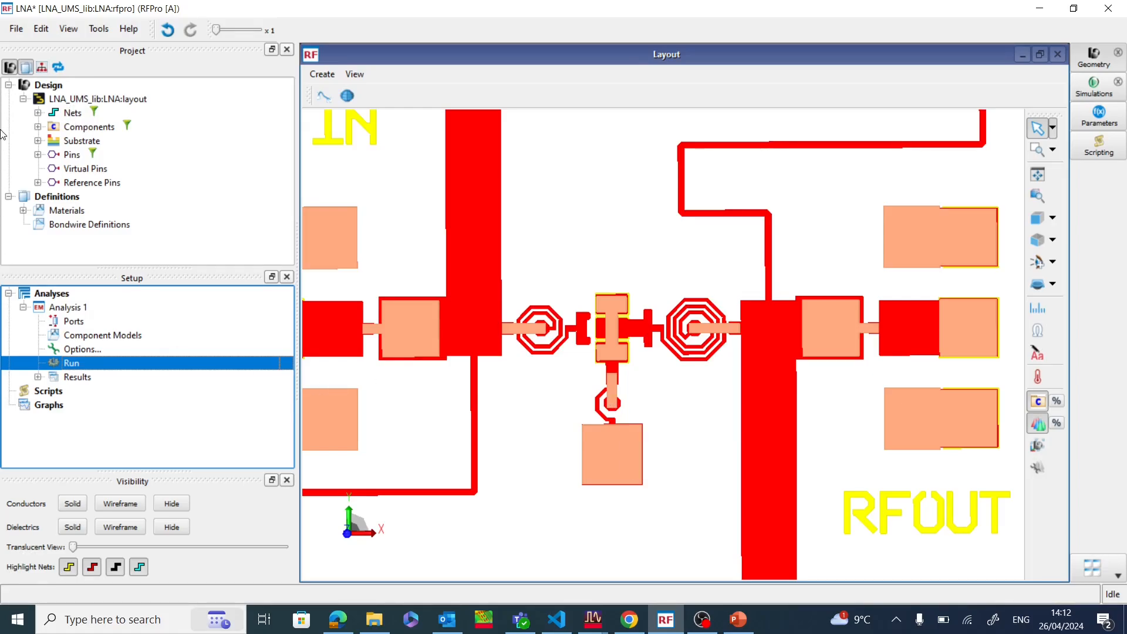
left_click(39, 128)
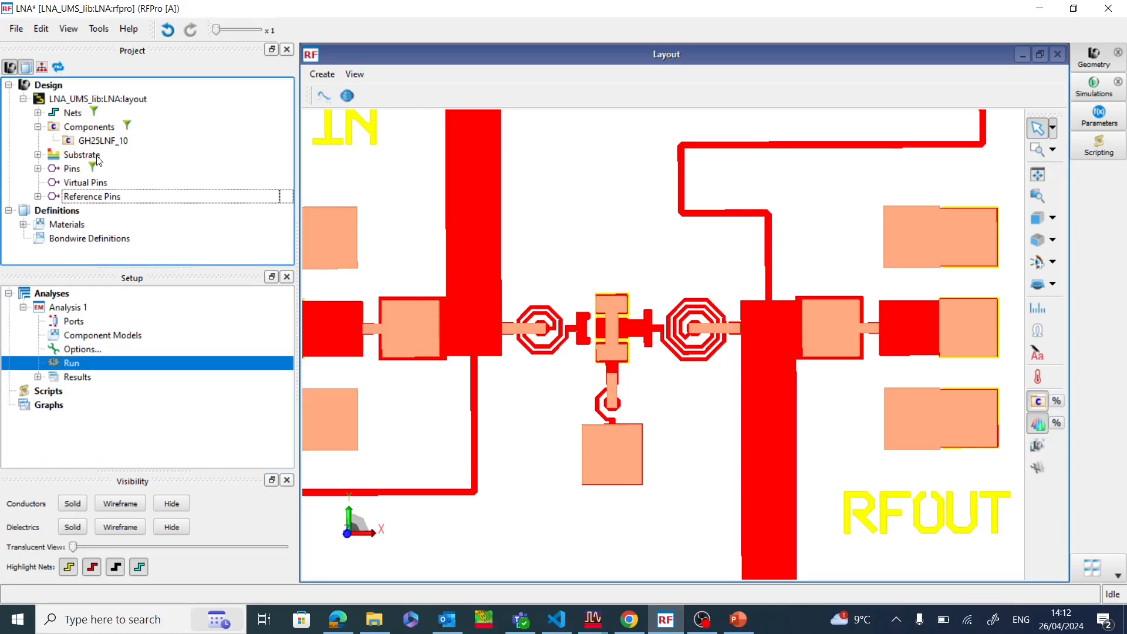
left_click(113, 144)
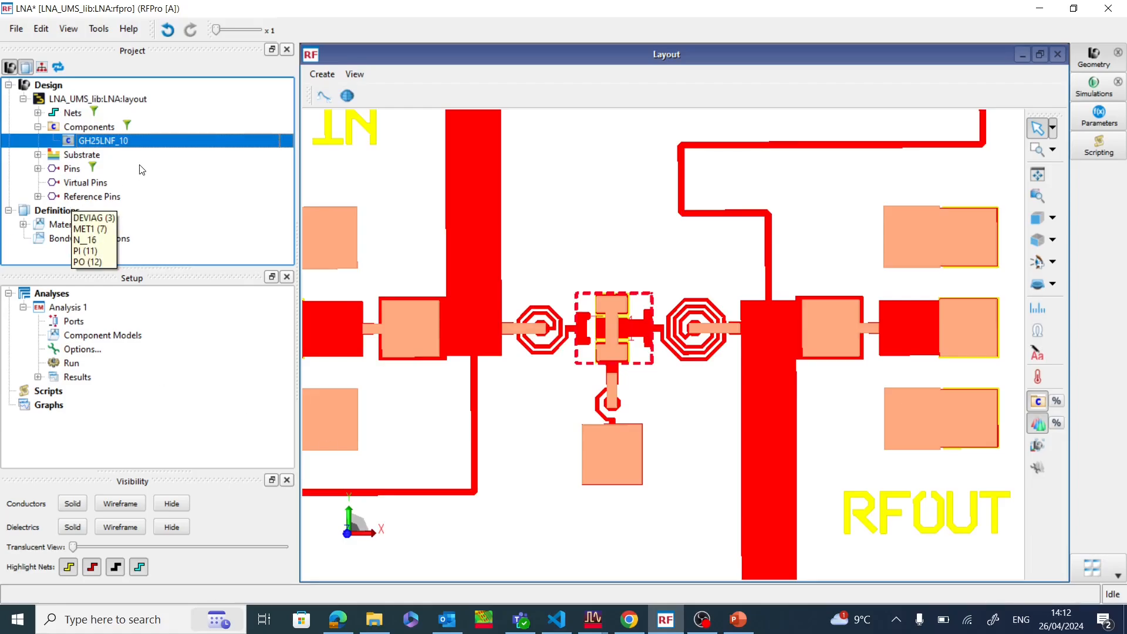
right_click(136, 146)
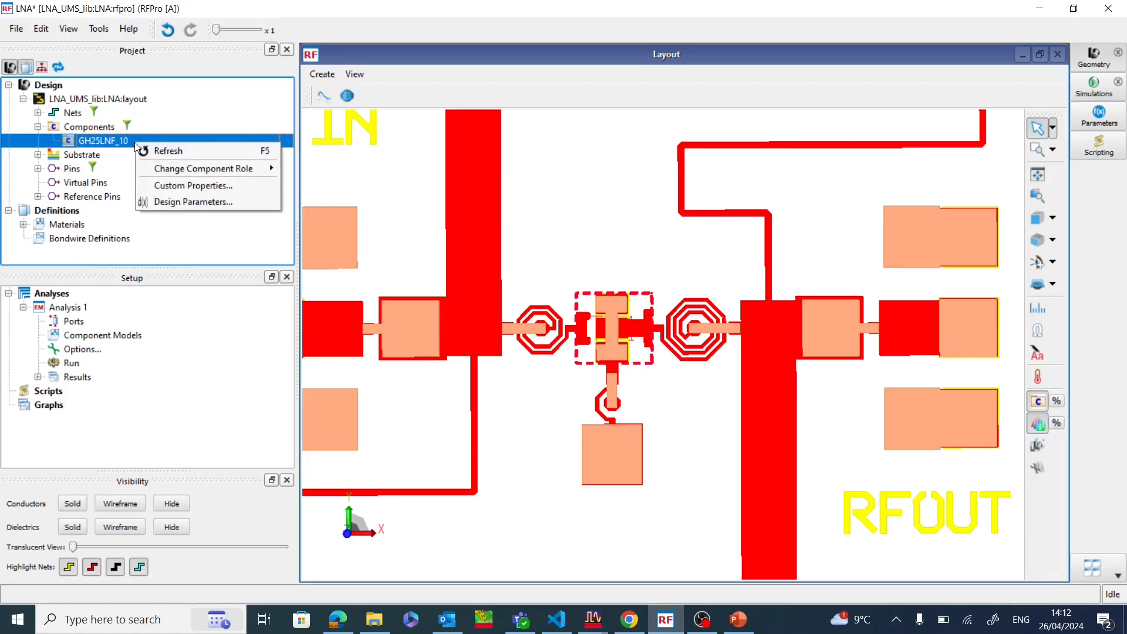
mouse_move(158, 171)
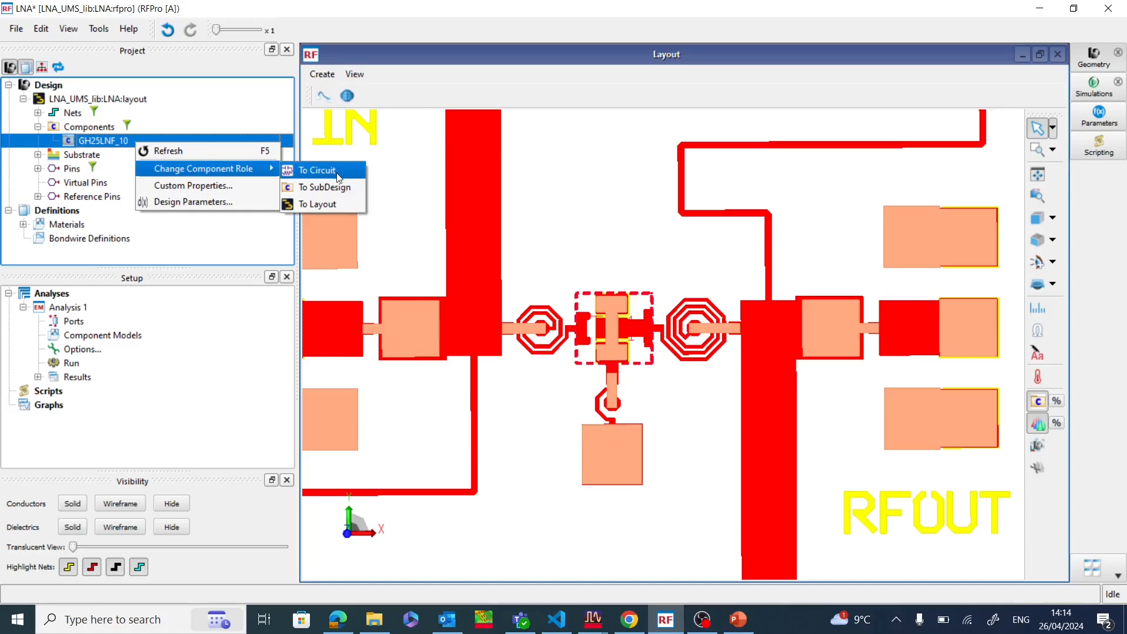
left_click(339, 178)
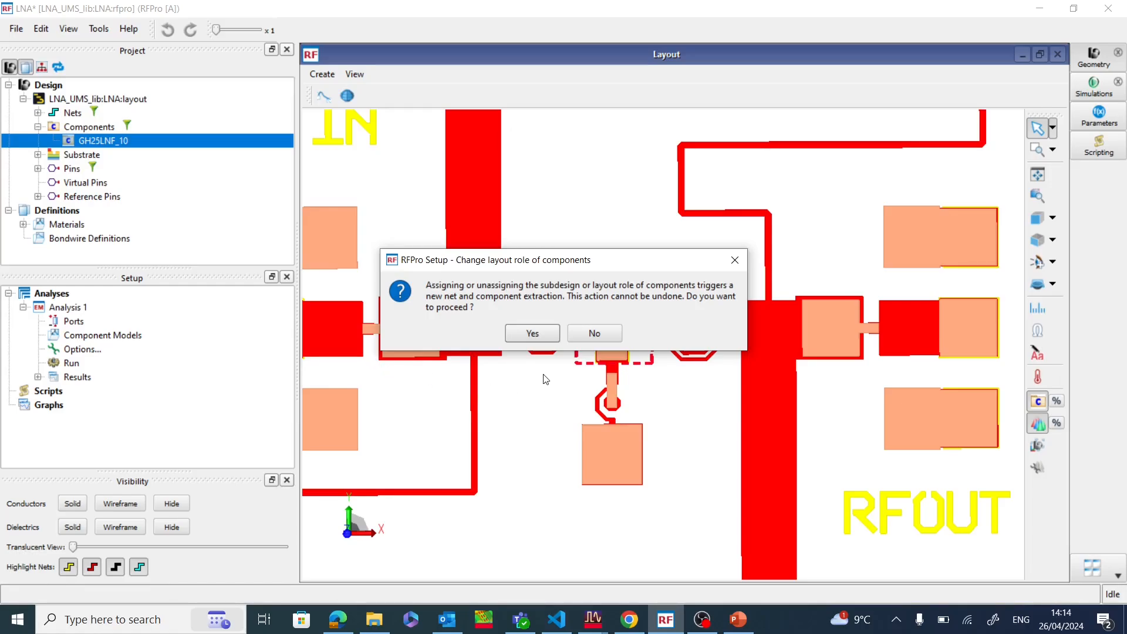
left_click(536, 334)
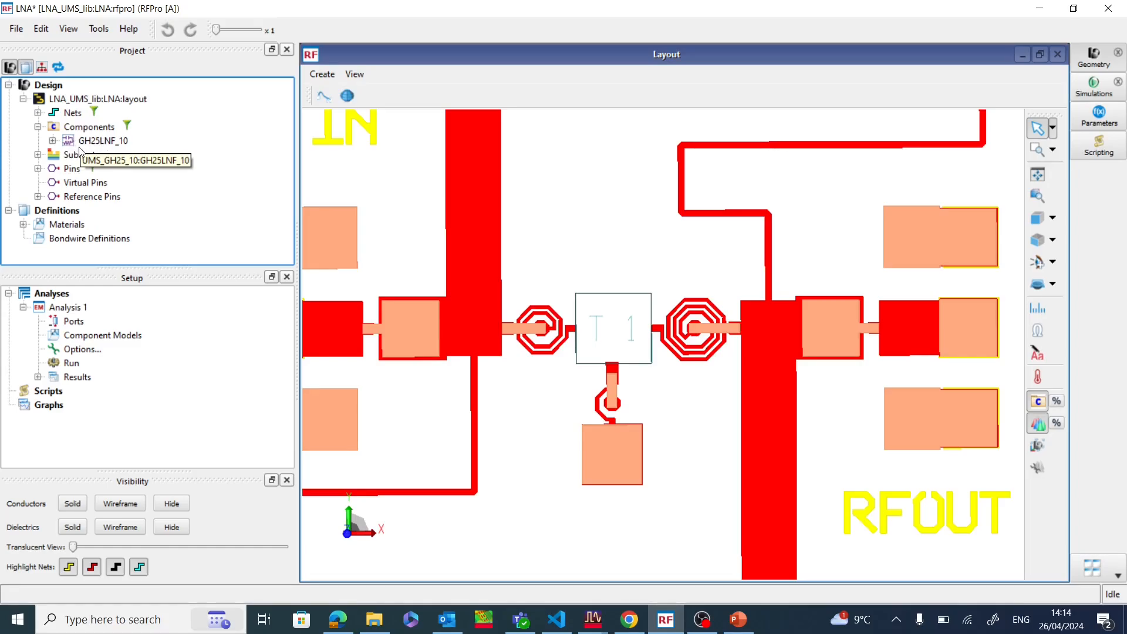
Step: Examine instance T1 of GH25LNF_10 and locate its pins P1, P2 and P3 in the layout
left_click(51, 141)
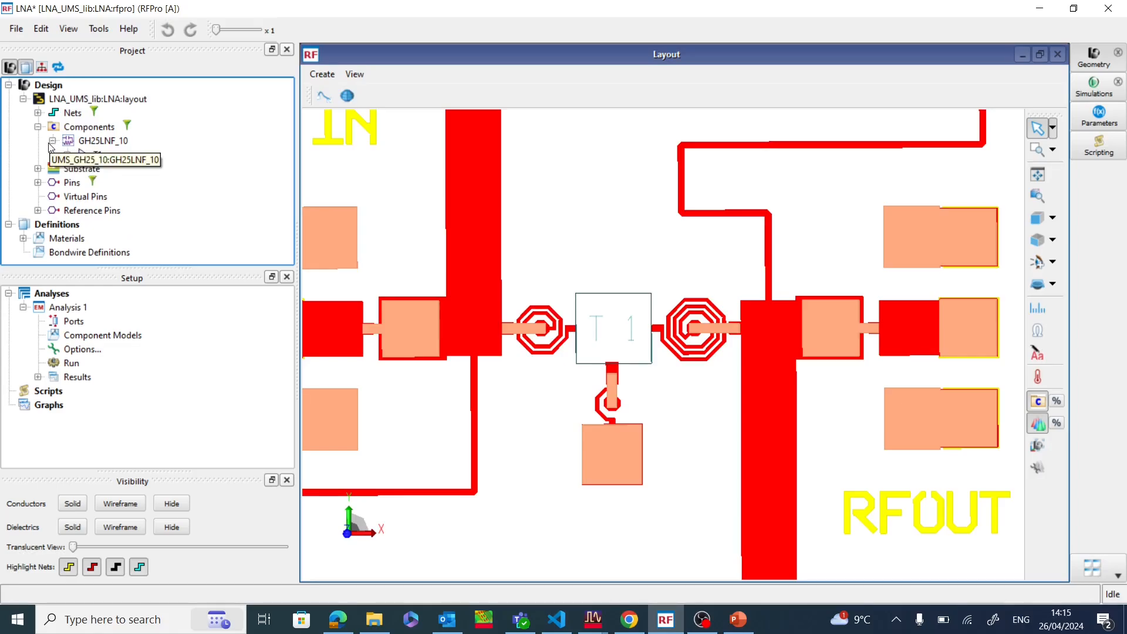
left_click(98, 155)
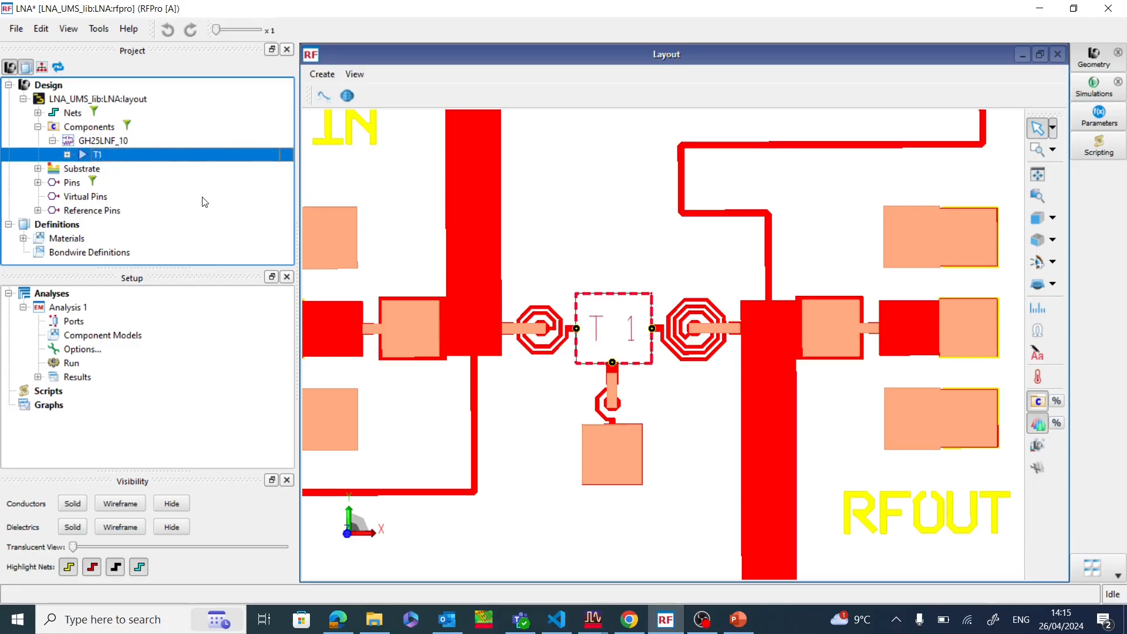
left_click(67, 155)
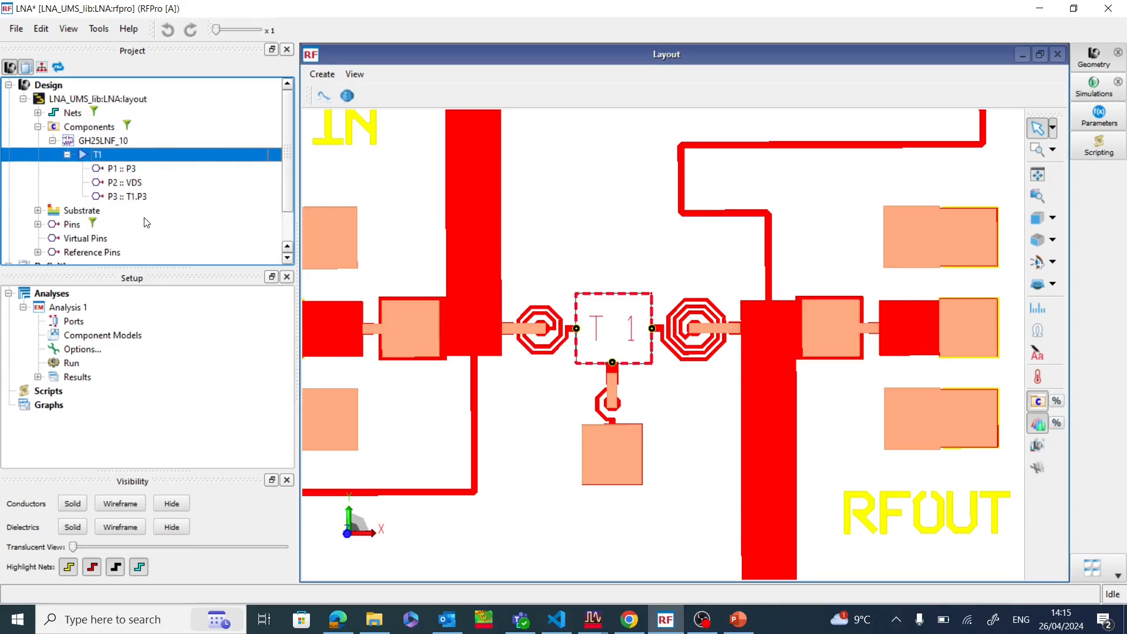
left_click(139, 171)
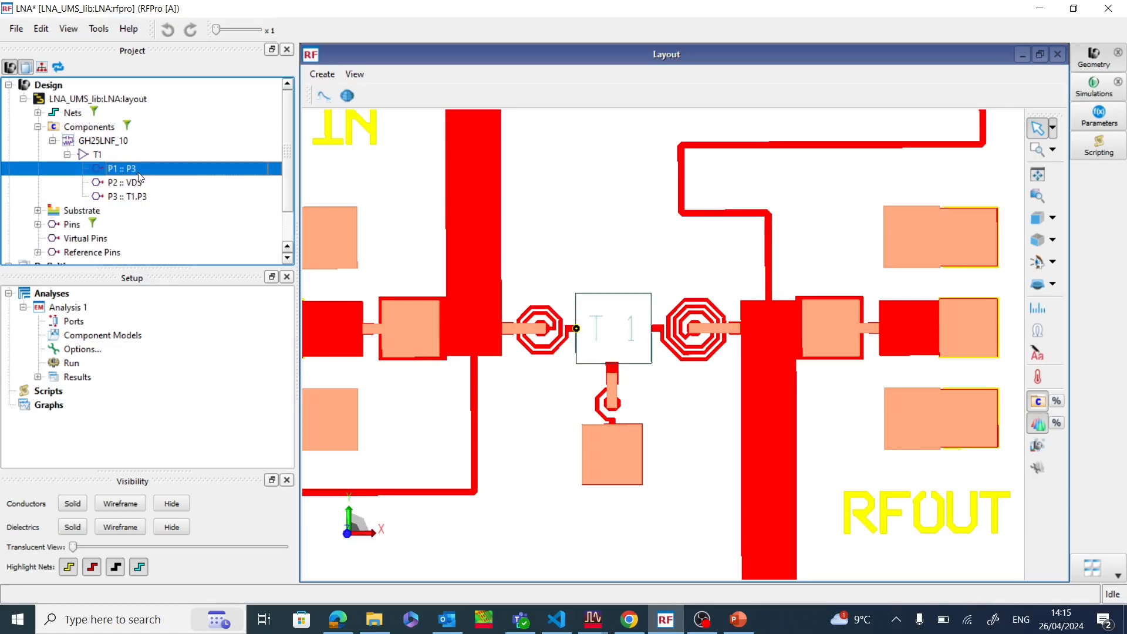
left_click(134, 185)
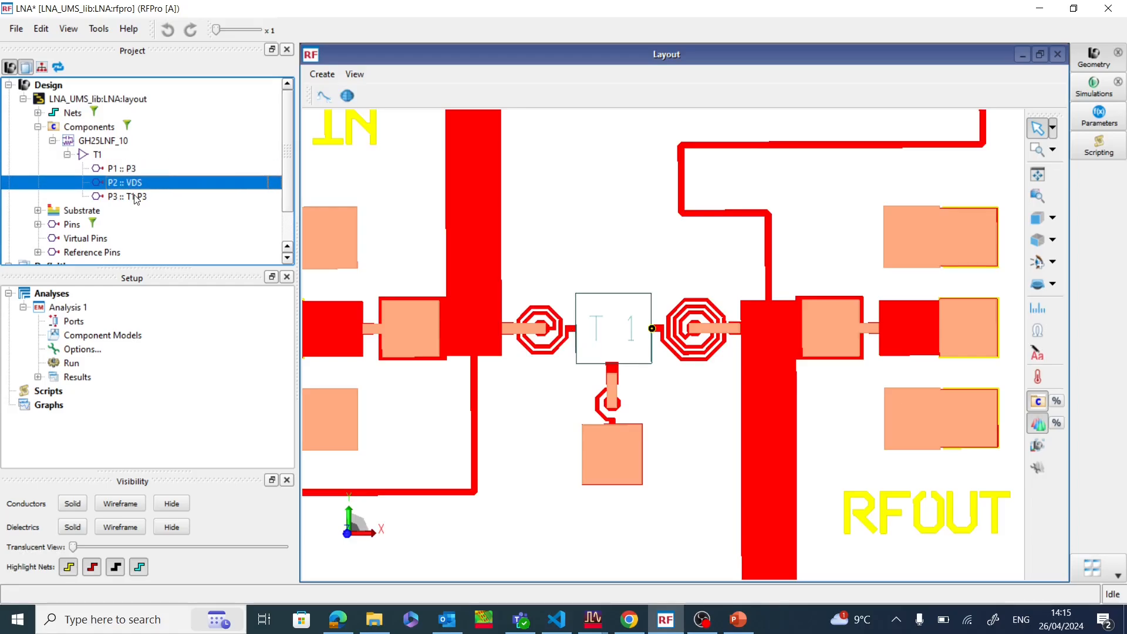
left_click(139, 198)
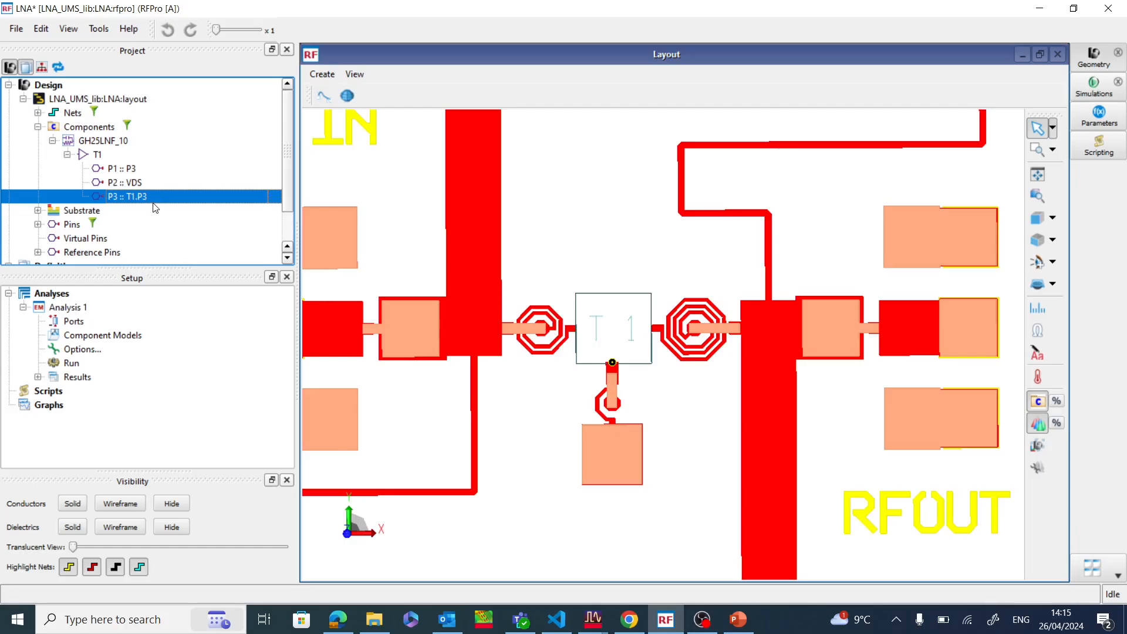
double_click(62, 144)
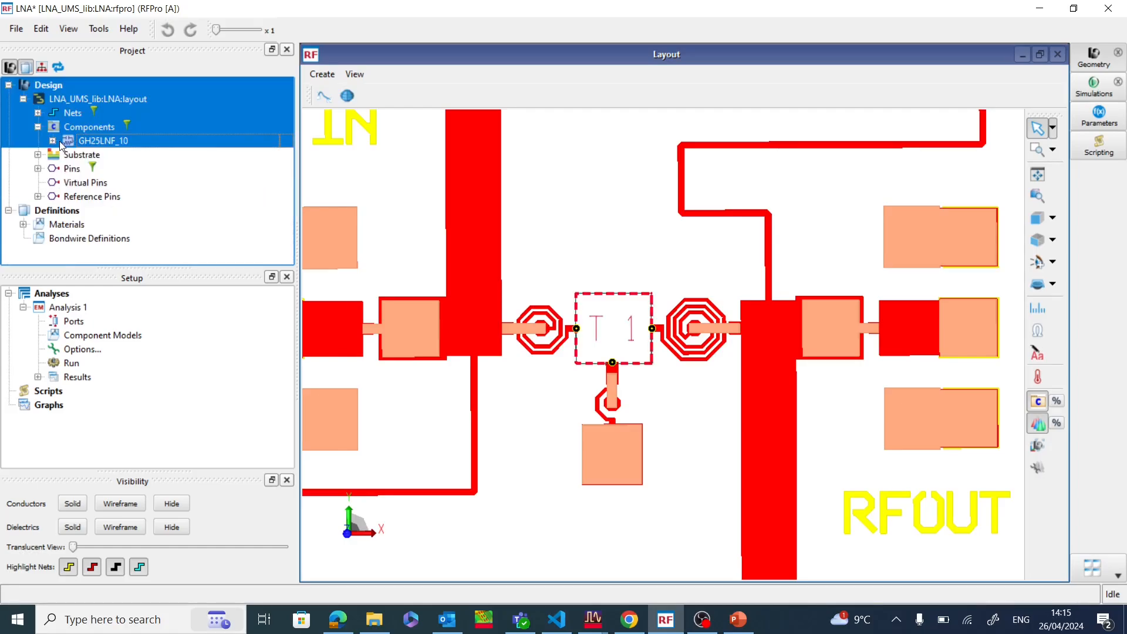
Step: Add the GH25LNF_10 component to the component models of Analysis 1
left_click(169, 184)
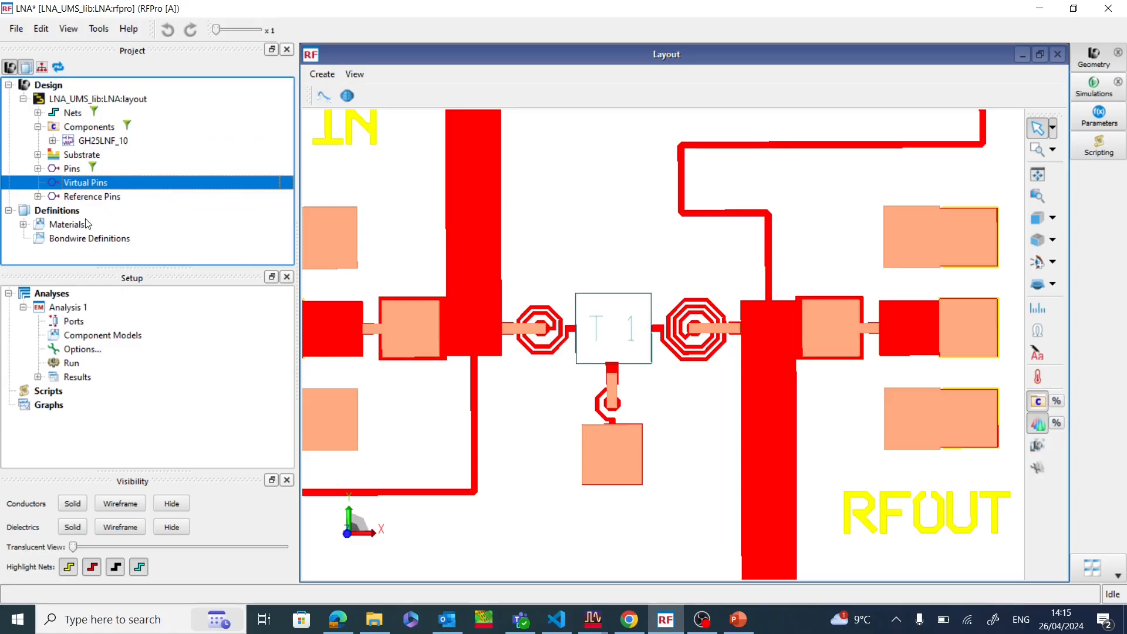
left_click(108, 144)
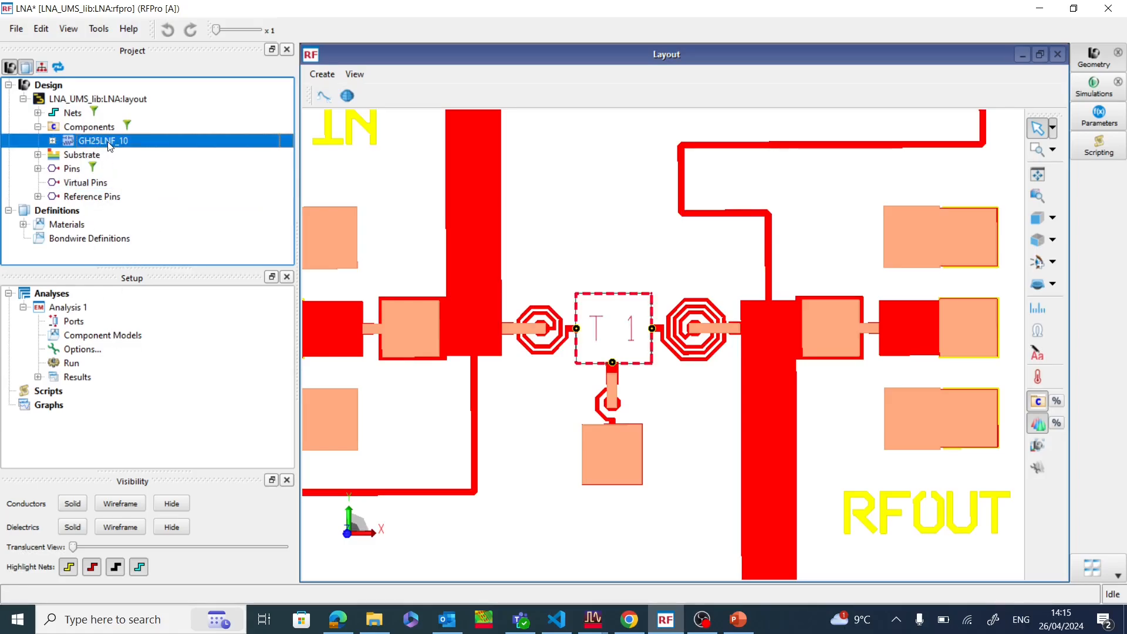
left_click_drag(108, 146, 120, 340)
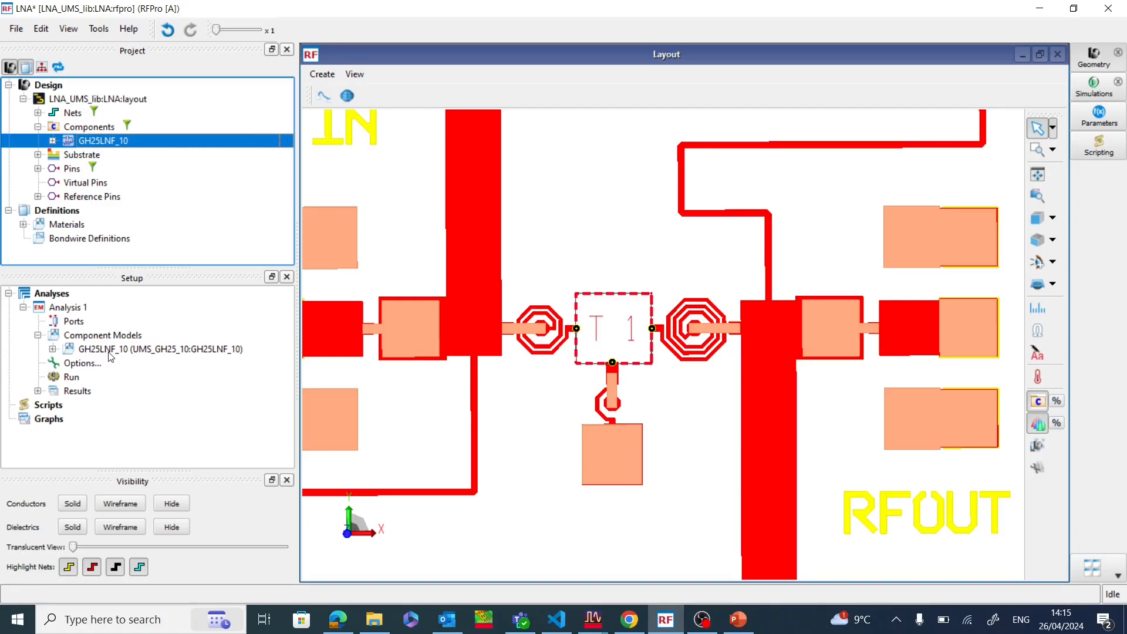
Step: Examine the pin-to-port assignments of the GH25LNF_10 component model and compare pins P1, P2 and P3 with transistor T1 in the layout
double_click(130, 352)
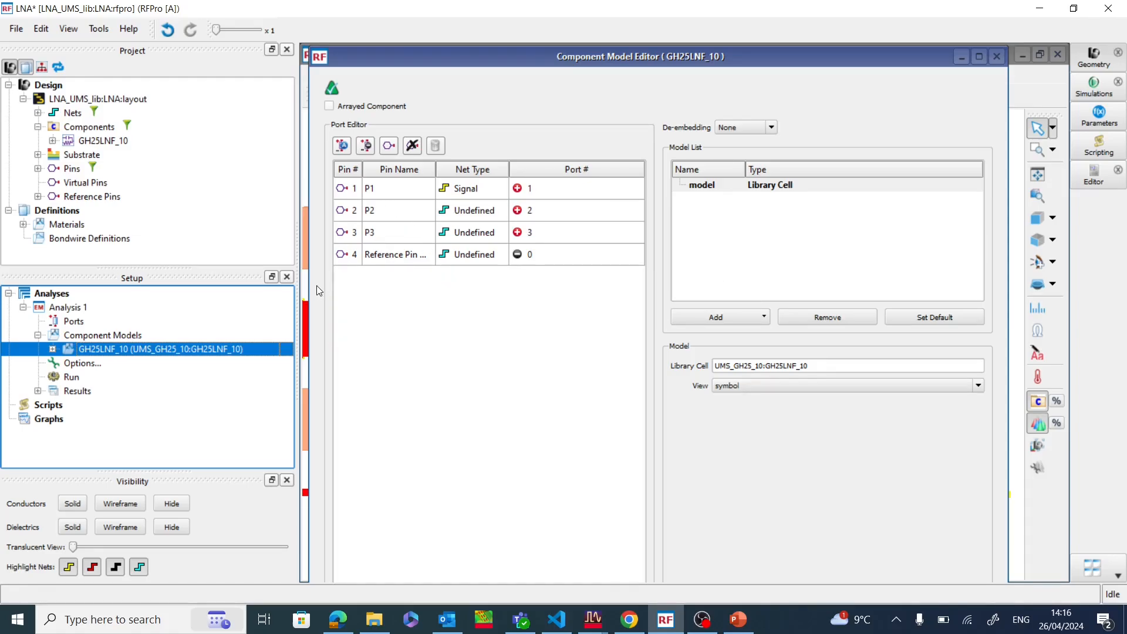
left_click_drag(309, 285, 468, 278)
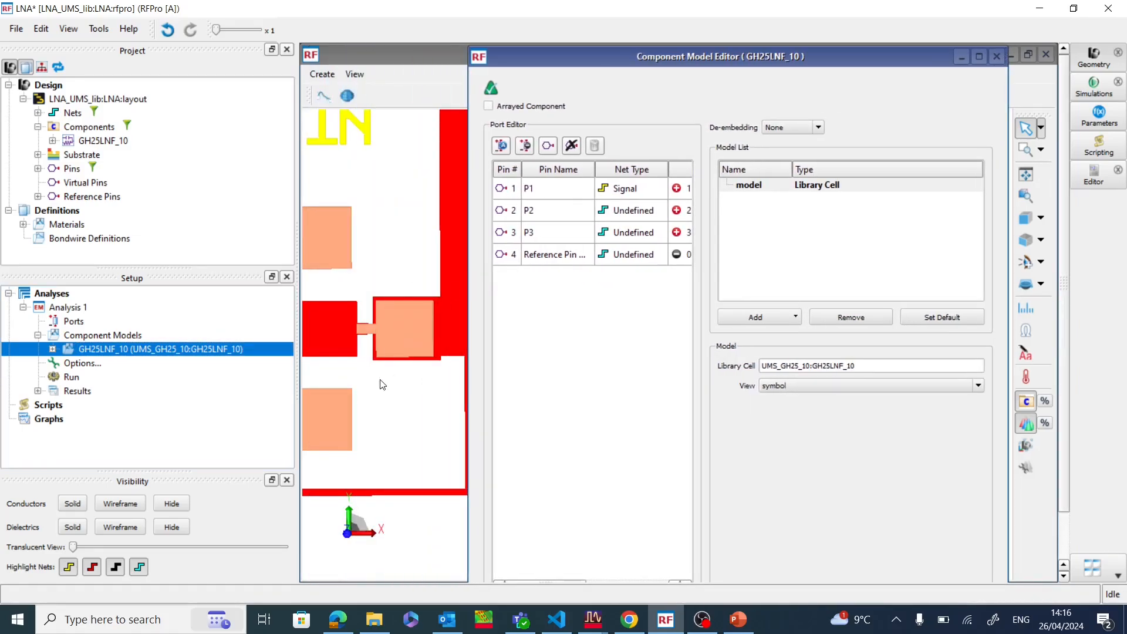
scroll(362, 407, "down", 5)
scroll(435, 376, "up", 2)
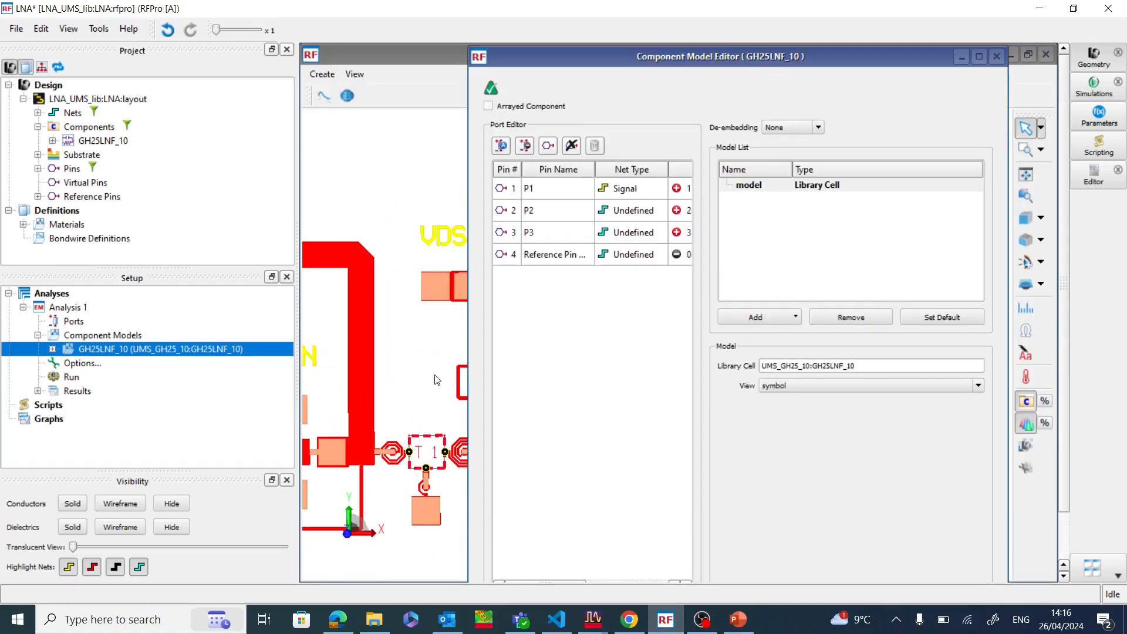
scroll(418, 465, "up", 2)
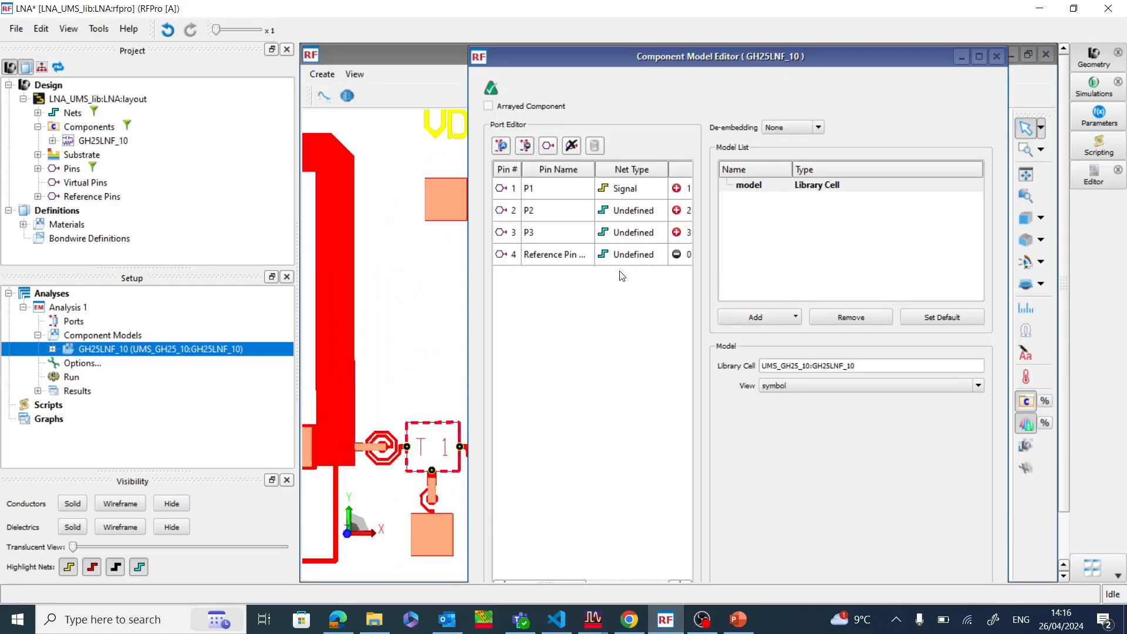
left_click(545, 194)
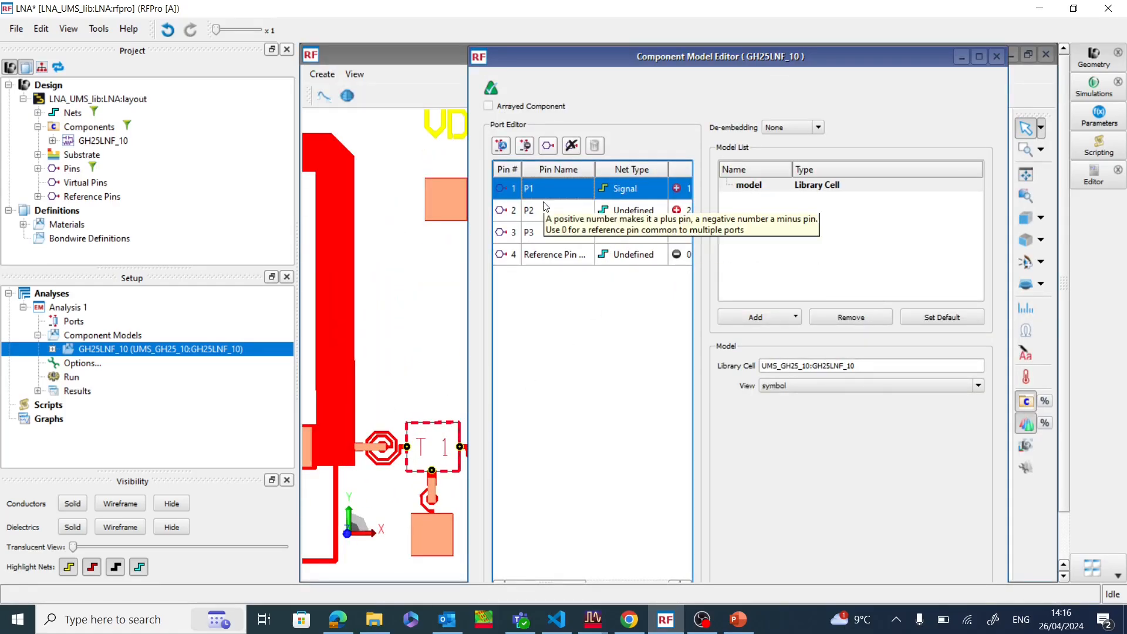
left_click(114, 339)
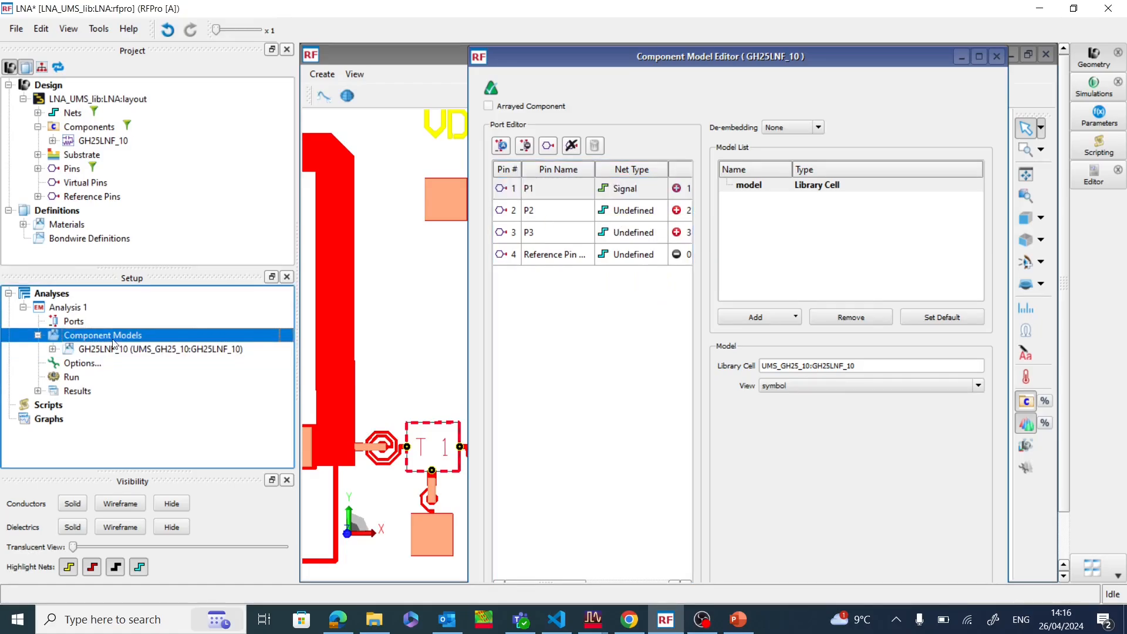
left_click(553, 205)
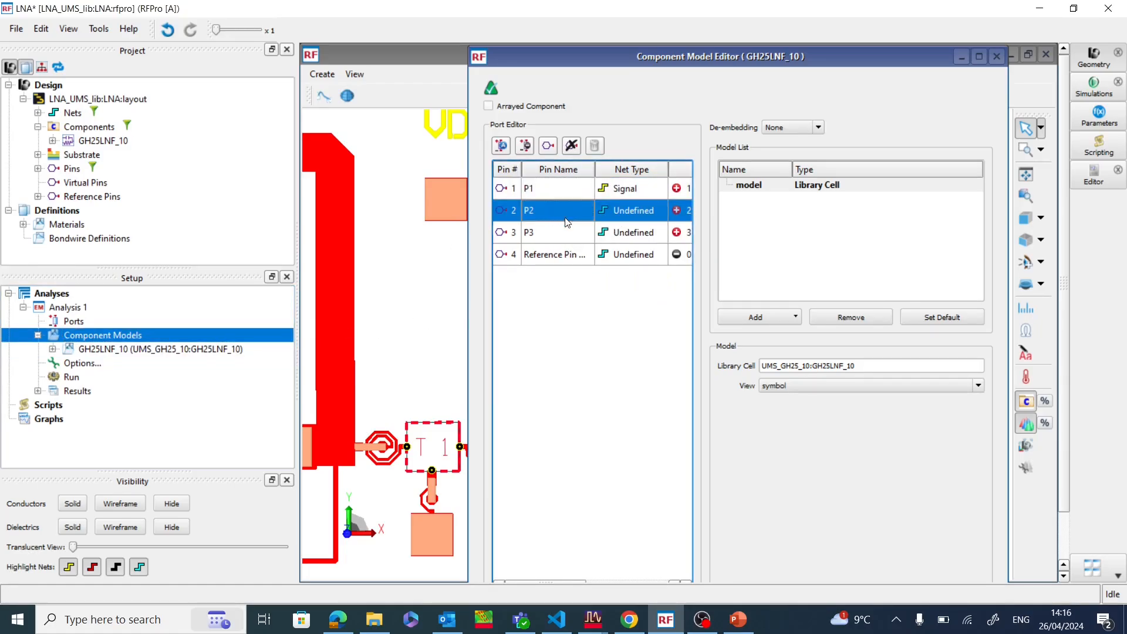
left_click(555, 239)
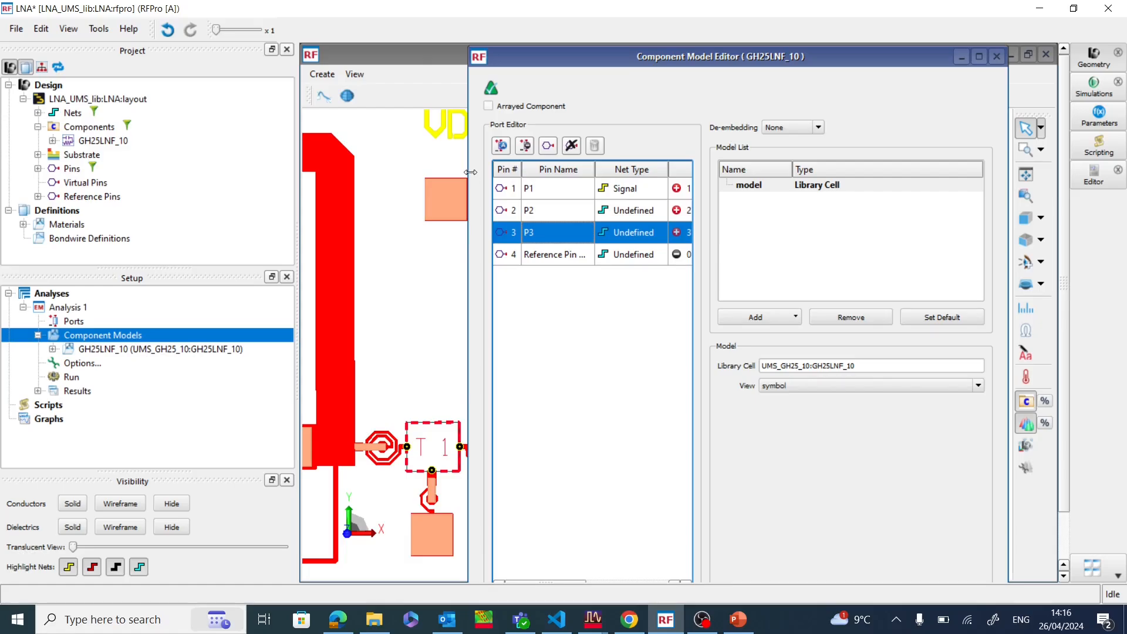
left_click_drag(471, 172, 306, 170)
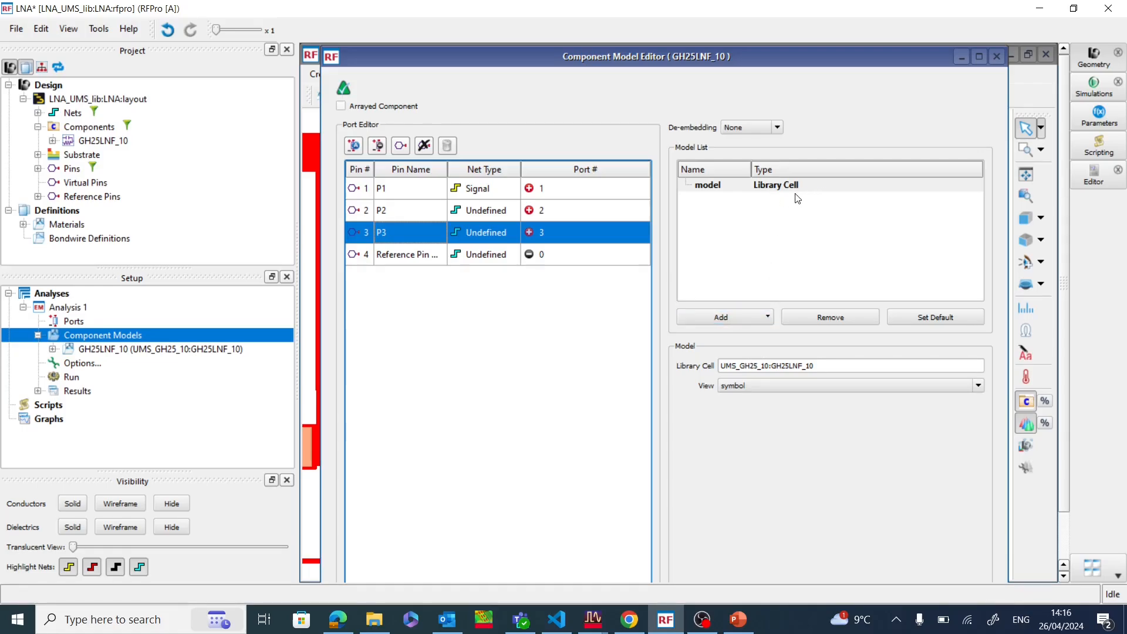
Step: Review the addable model types and the library cell model with its symbol view for GH25LNF_10, and accept the component model
left_click(755, 319)
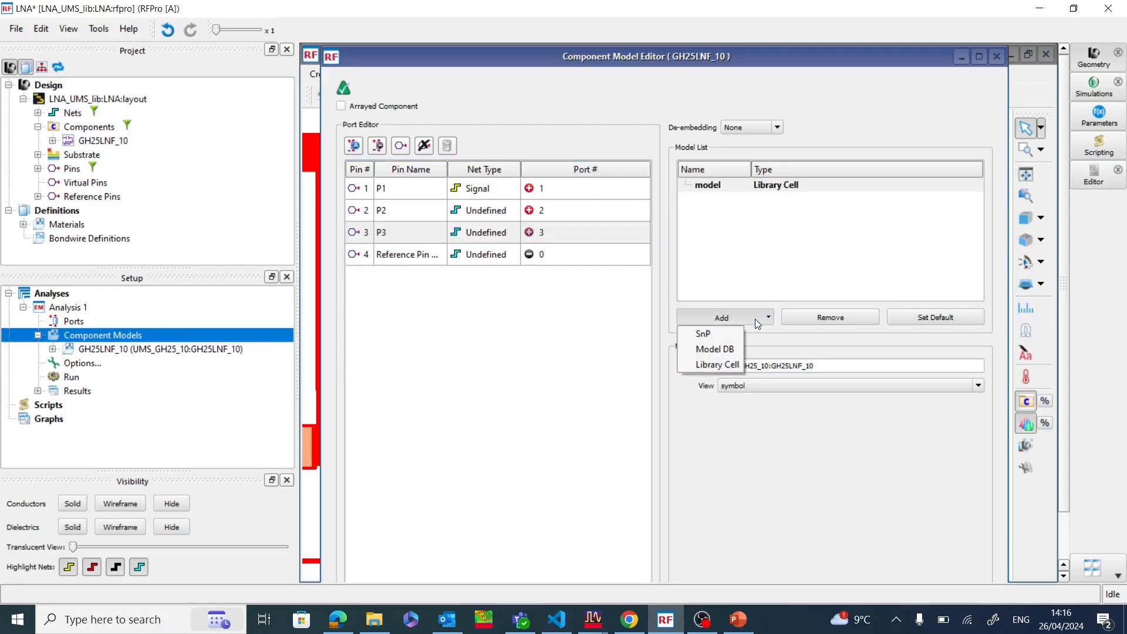
left_click(725, 366)
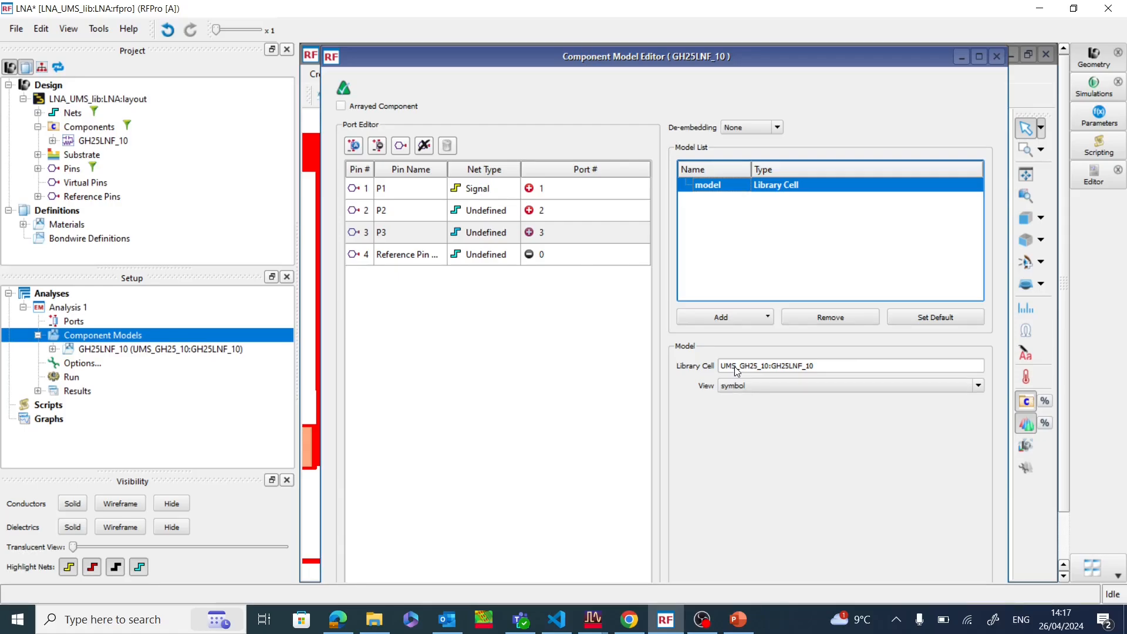
mouse_move(492, 58)
left_mouse_down()
mouse_move(483, 44)
mouse_move(492, 58)
left_mouse_up()
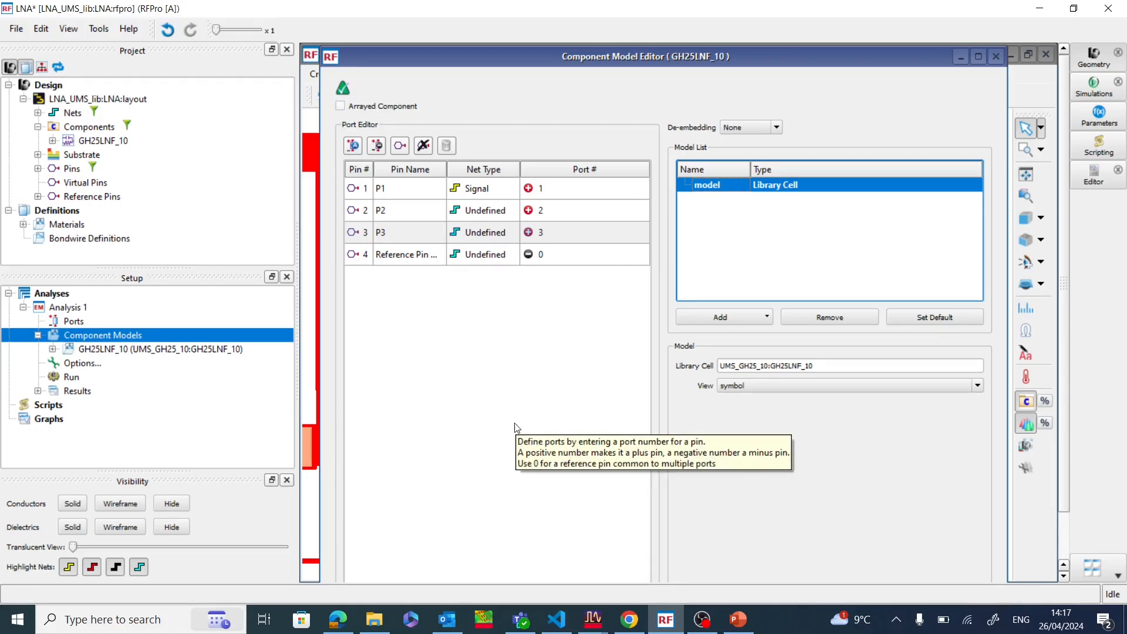
left_click_drag(541, 61, 534, 1)
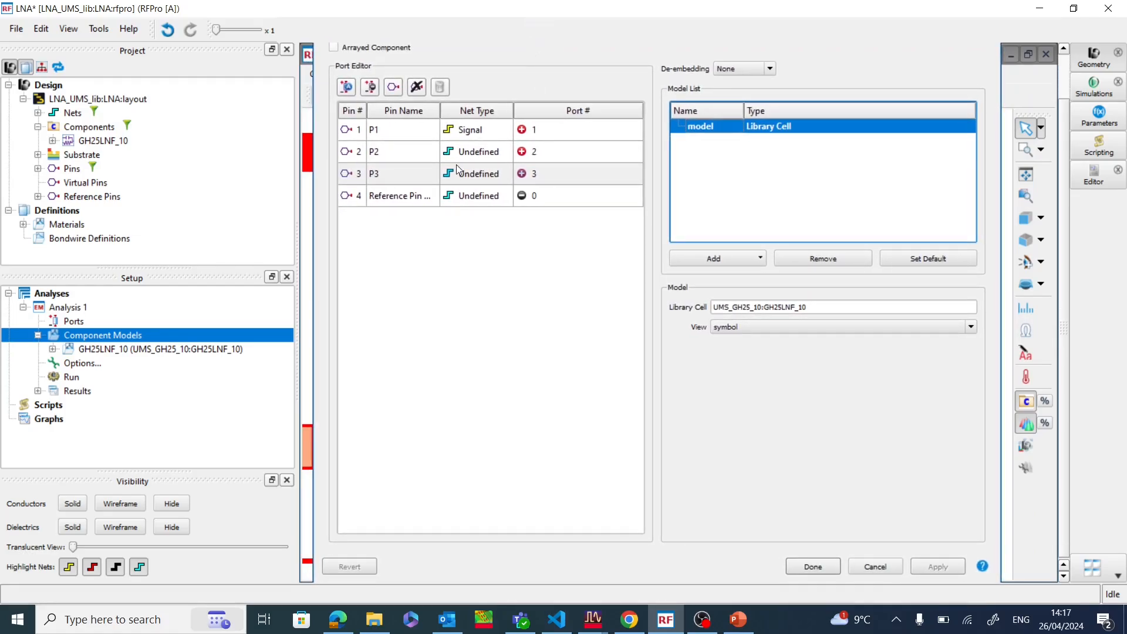
left_click(813, 565)
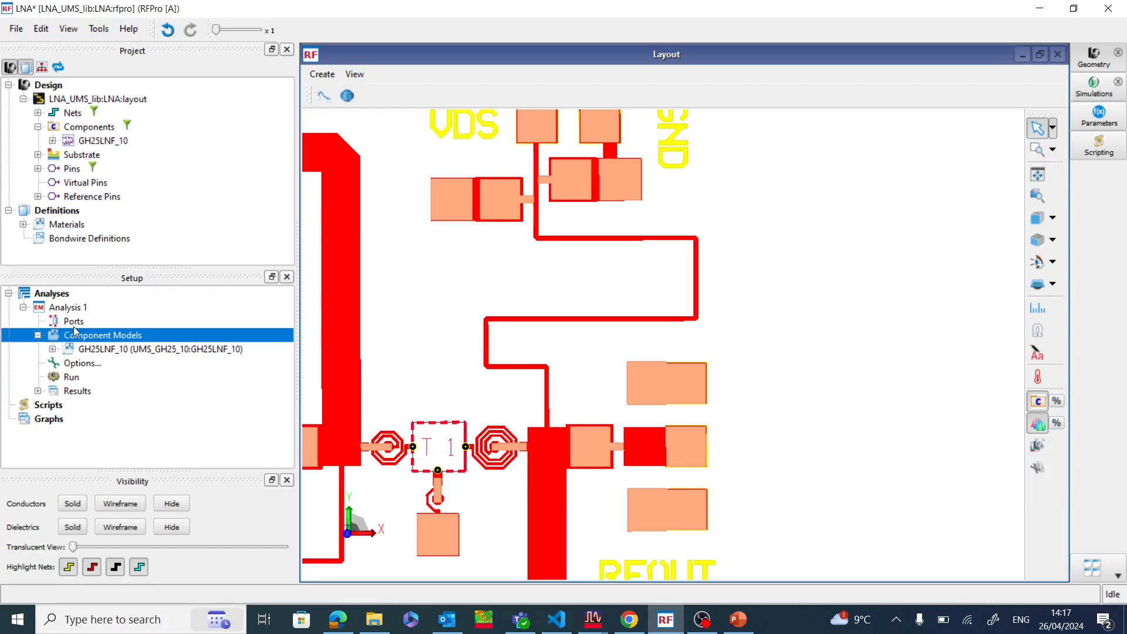
Step: Select the simulation options of Analysis 1
left_click(83, 365)
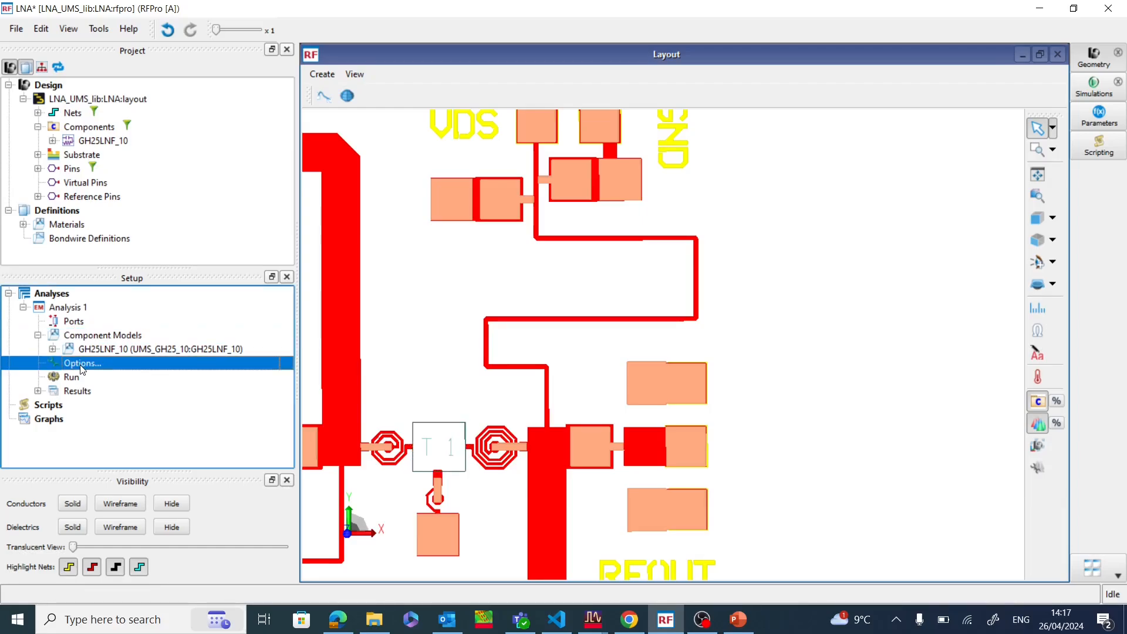